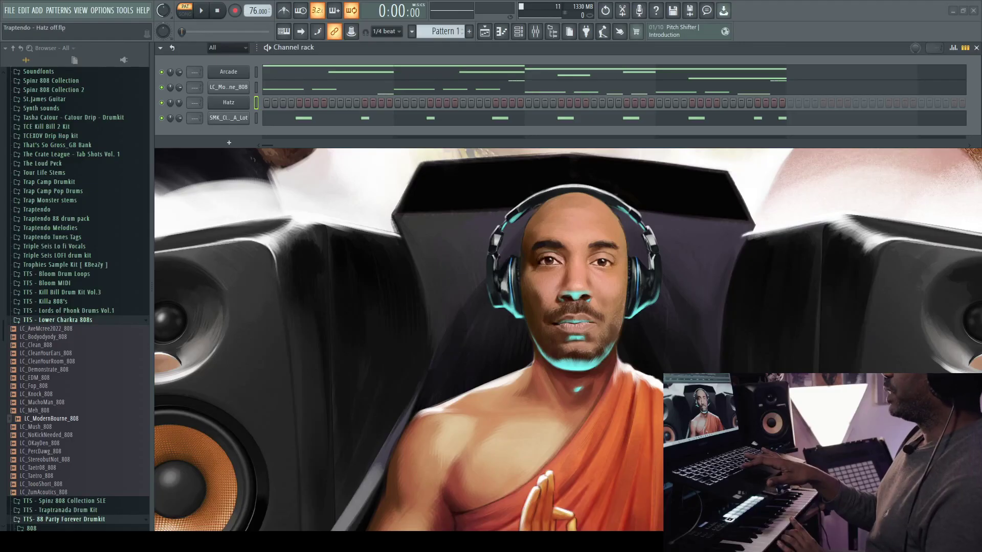
# Step: Play the trap beat pattern and open the Hatz hi-hat plugin window
pyautogui.click(202, 15)
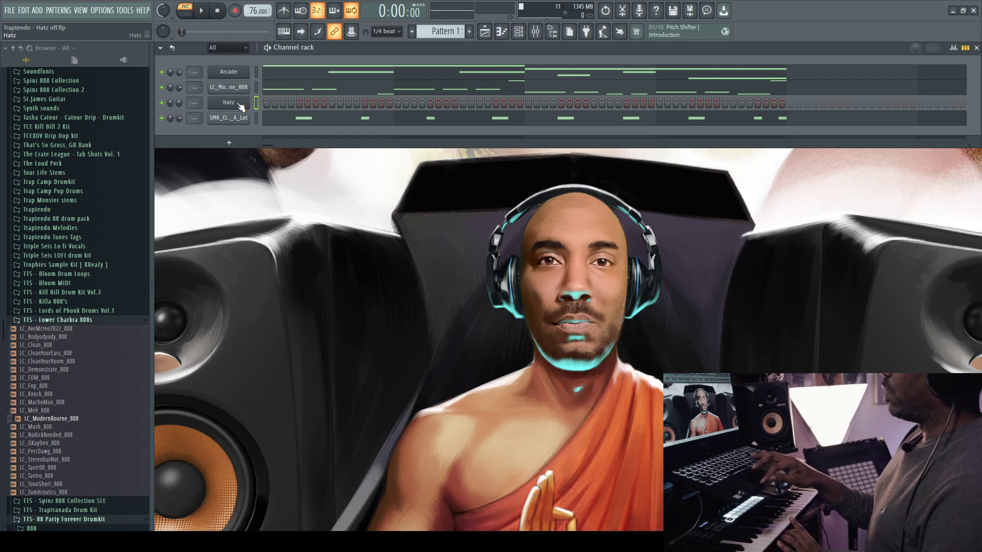
pyautogui.click(239, 103)
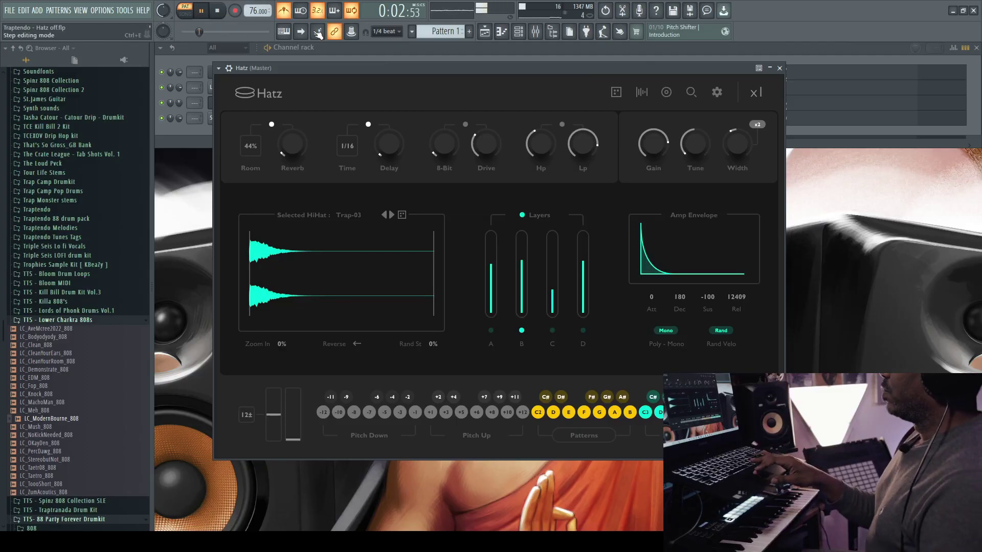
# Step: Move the Hatz plugin window up and to the left
pyautogui.moveTo(346, 71); pyautogui.dragTo(288, 55)
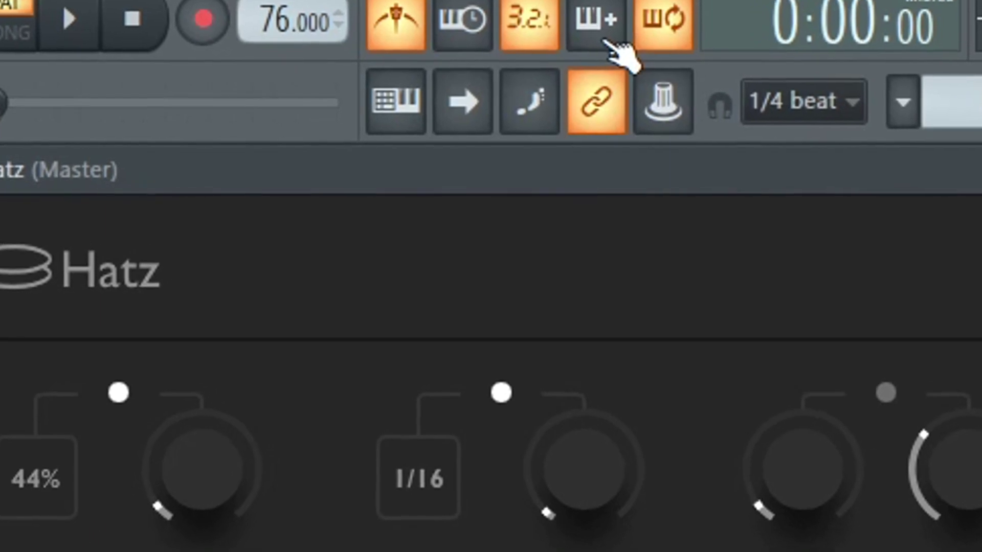
# Step: Start a recording pass with a count-in
pyautogui.press('space')
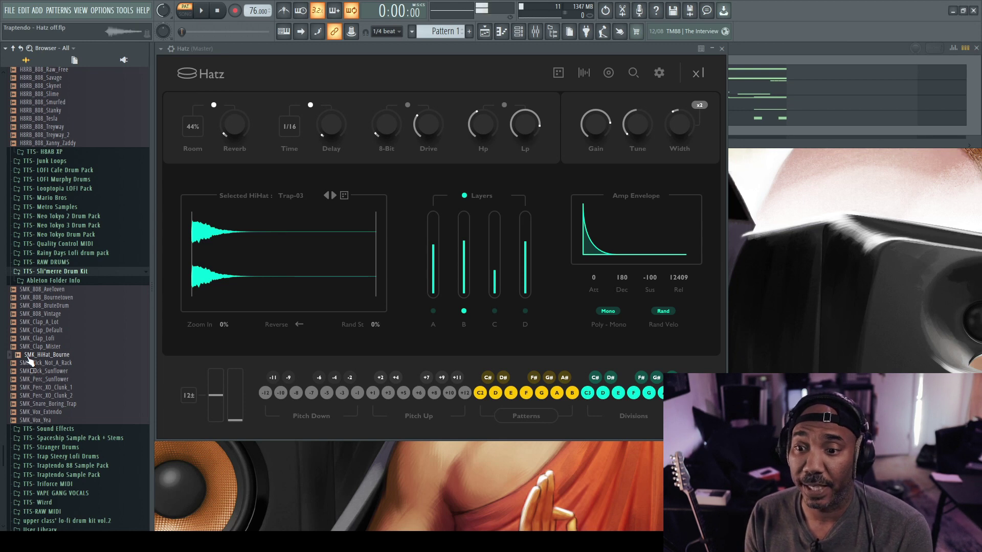
# Step: Load SMK_HiHat_Bourne.wav from the Browser into Hatz and play the pattern with it
pyautogui.moveTo(29, 358); pyautogui.dragTo(177, 267)
pyautogui.moveTo(273, 258); pyautogui.dragTo(273, 258)
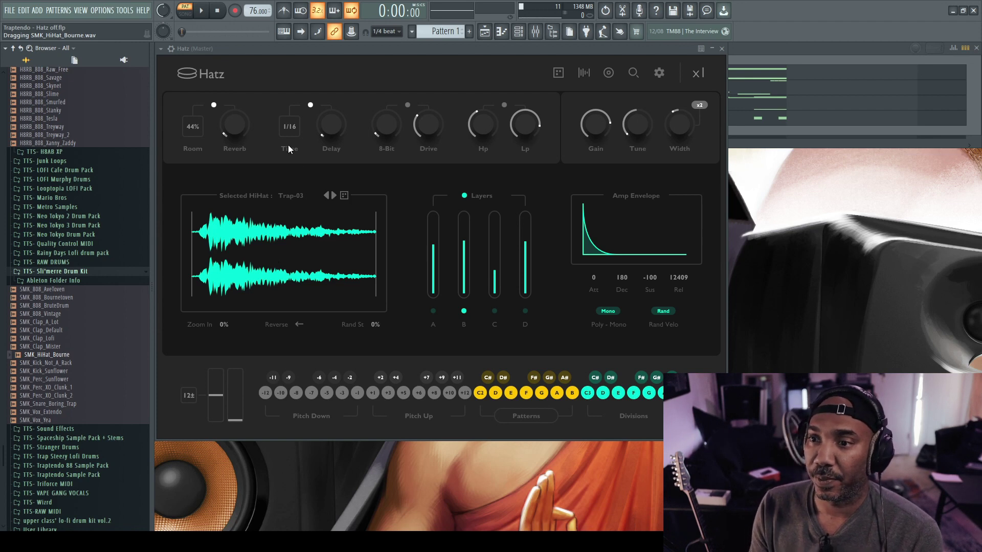
pyautogui.press('space')
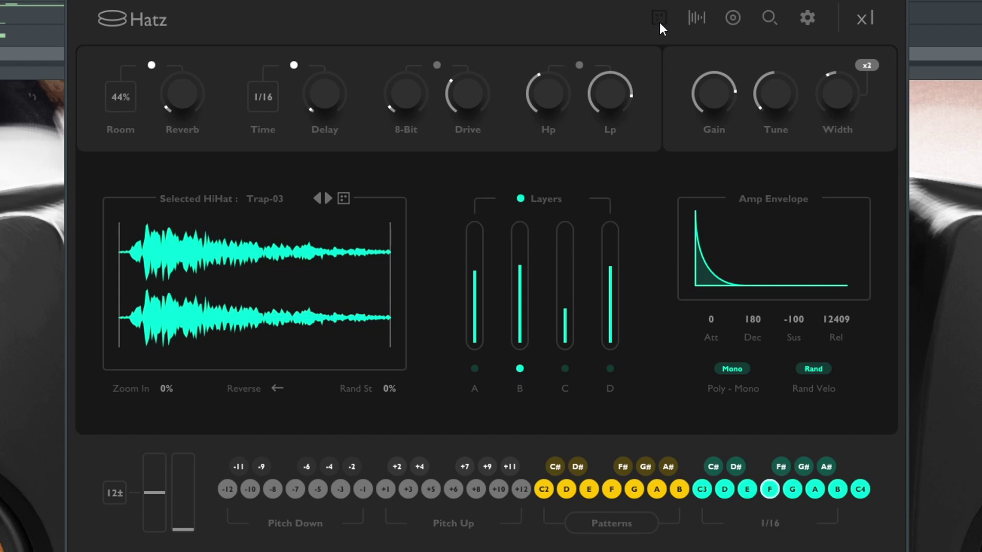
# Step: Randomize the Hatz hi-hat four times until it lands on the R&B-24 sample
pyautogui.click(659, 21)
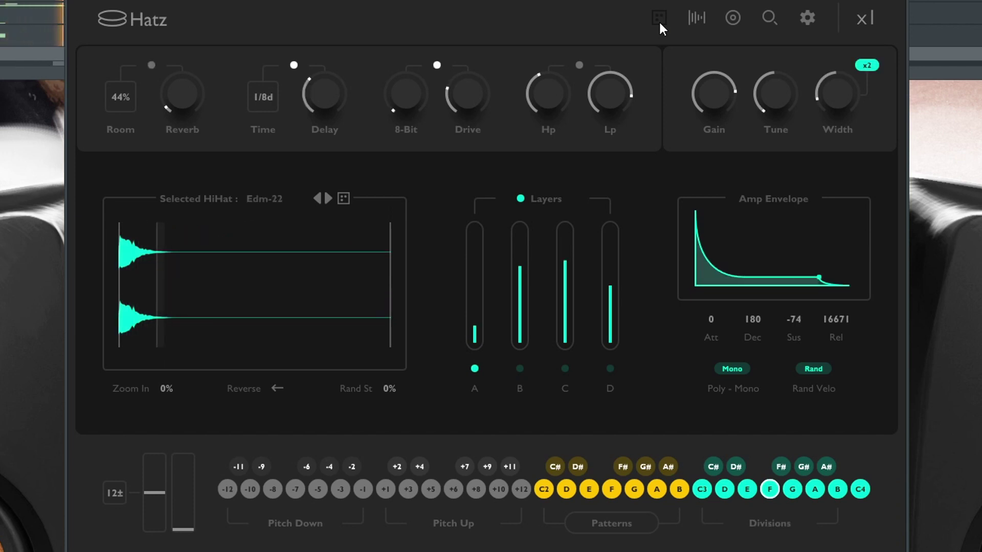
pyautogui.click(659, 21)
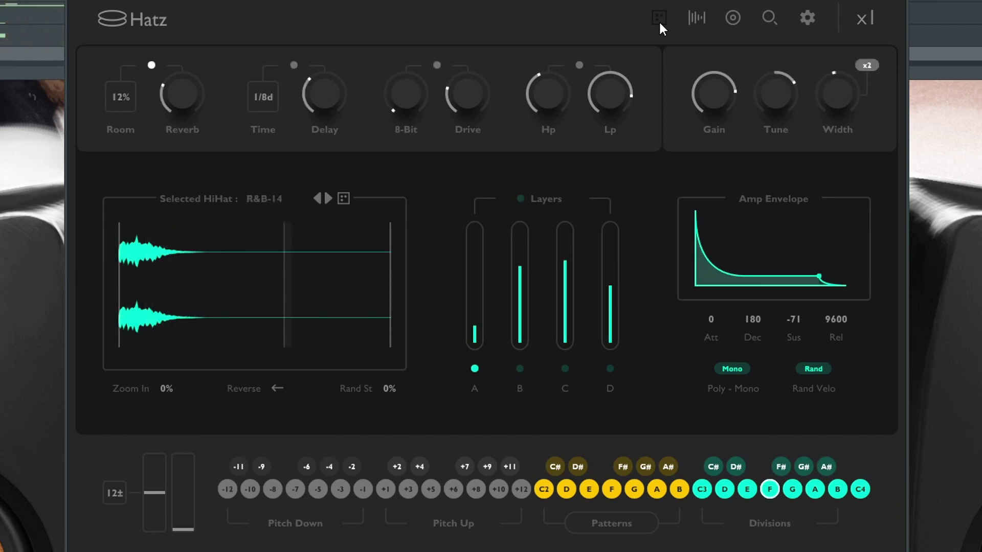
pyautogui.click(659, 21)
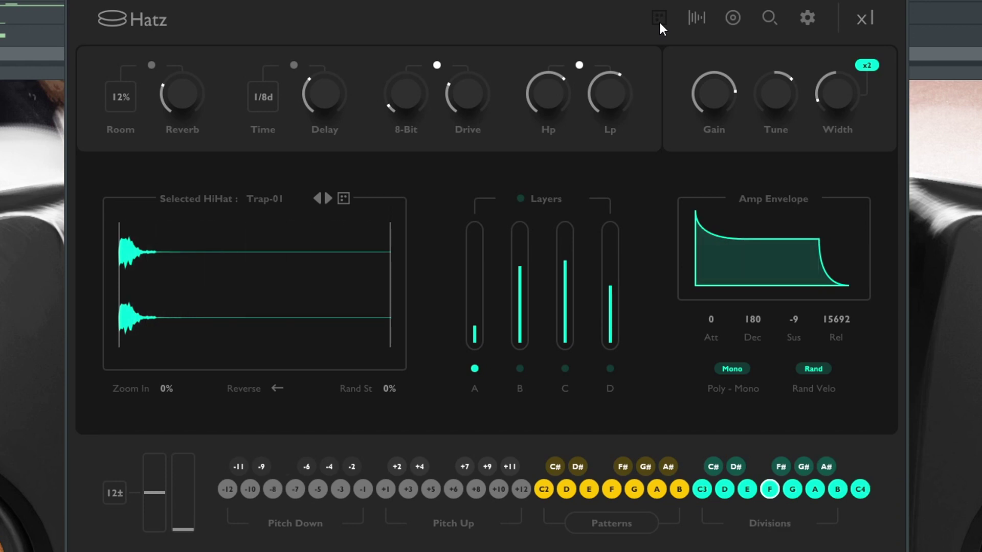
pyautogui.click(659, 20)
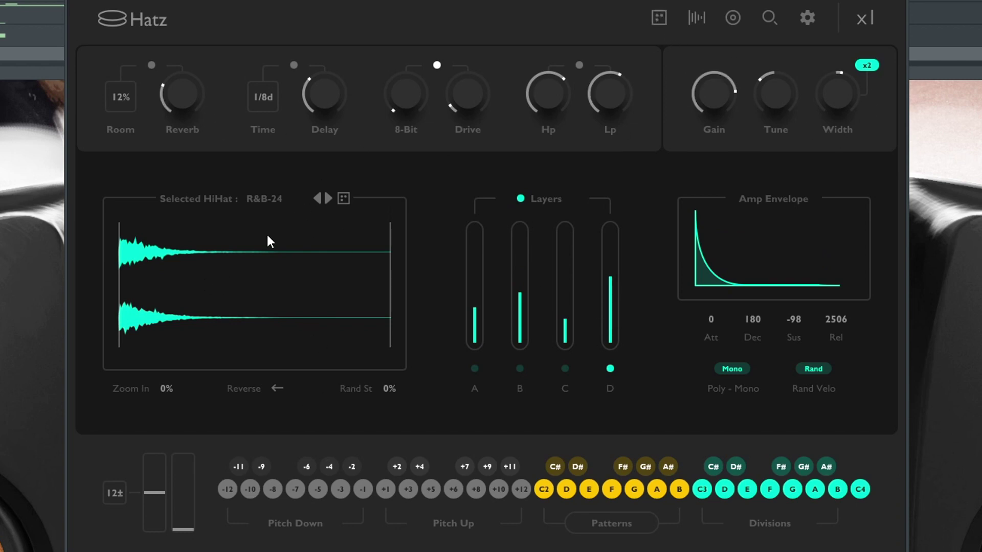
# Step: Audition Trap hi-hat samples, settle on Trap-05, and show the gain, pan, pitch and filter designers
pyautogui.click(697, 19)
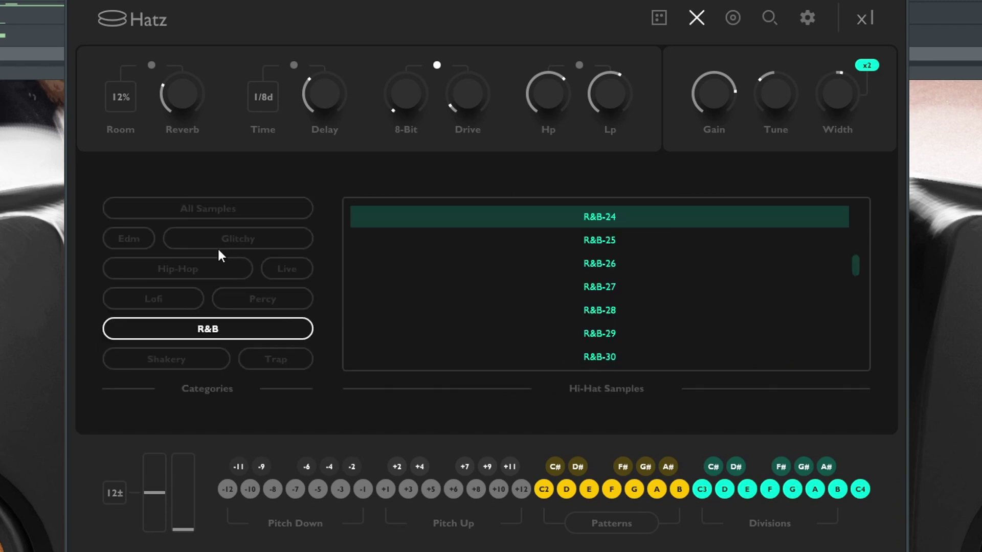
pyautogui.click(277, 359)
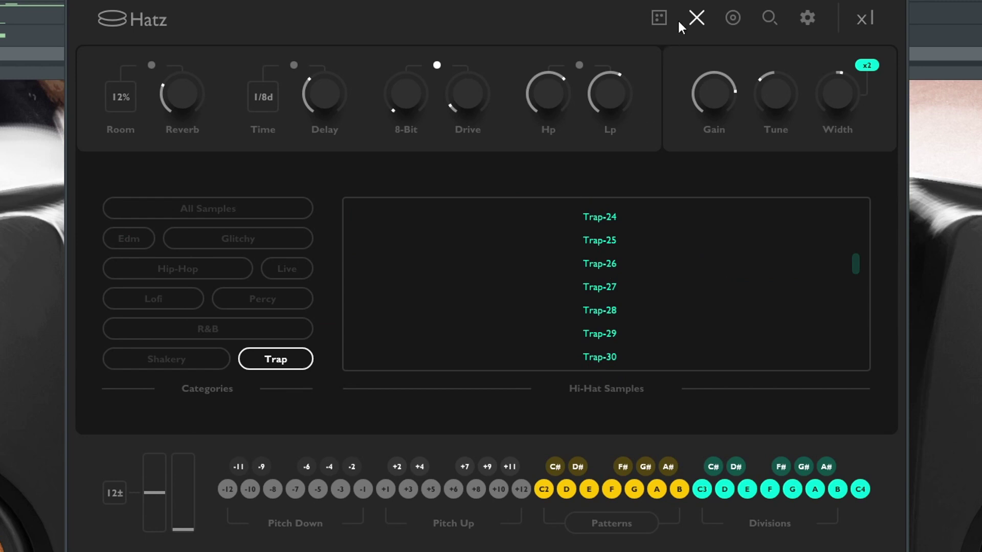
pyautogui.click(696, 17)
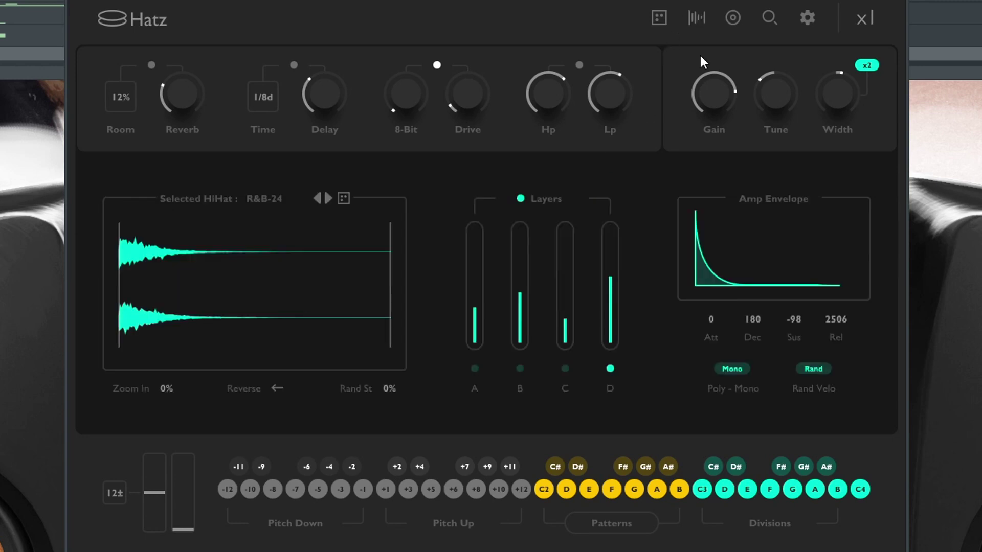
pyautogui.click(695, 14)
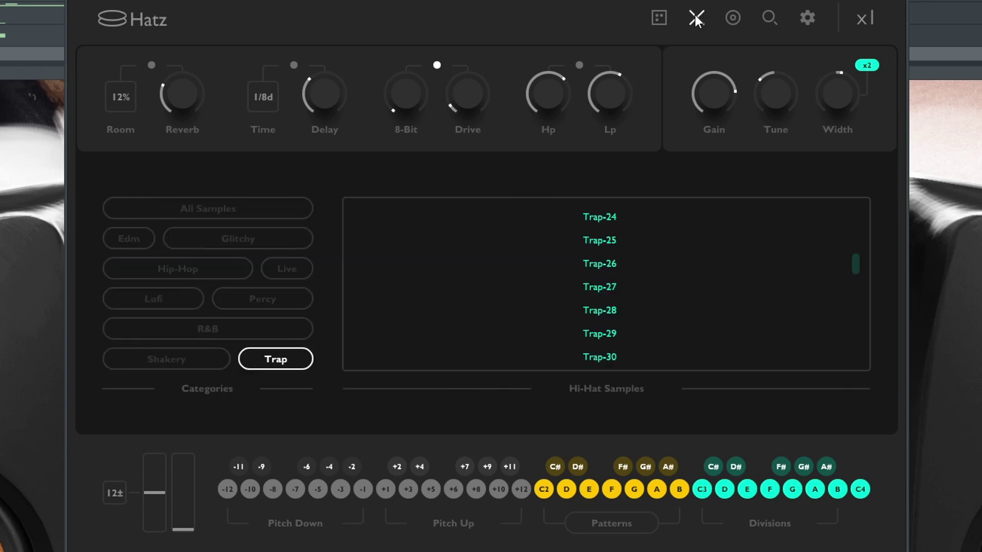
pyautogui.click(610, 219)
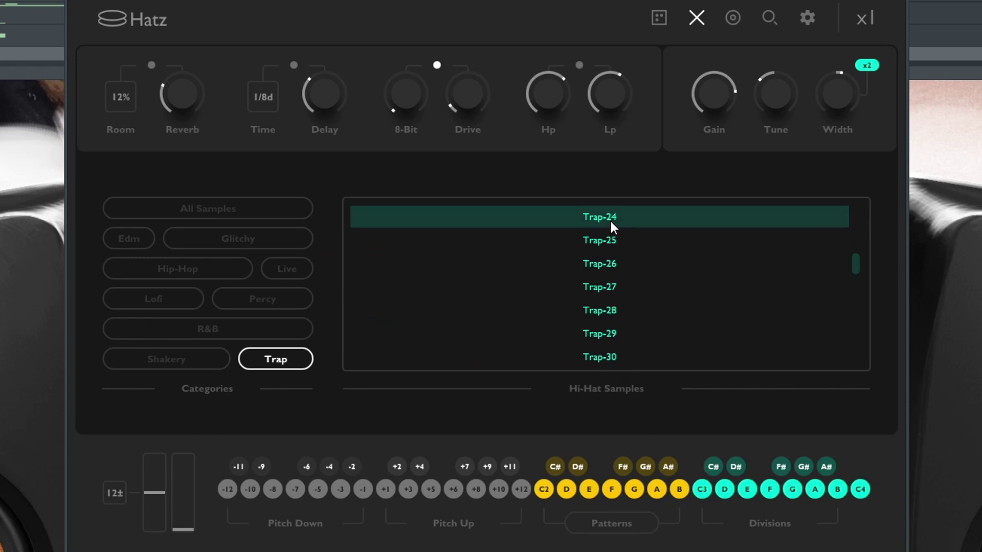
pyautogui.click(257, 364)
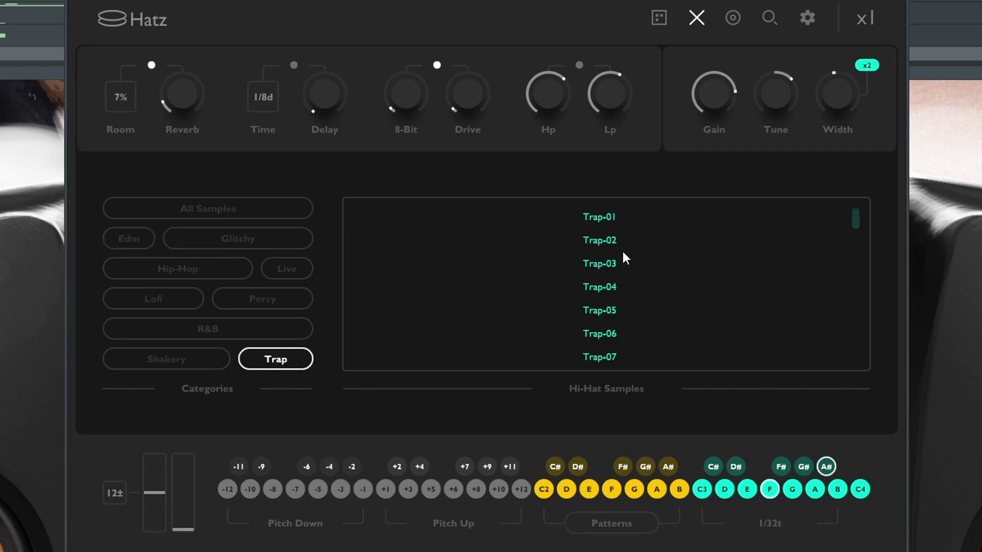
pyautogui.click(623, 252)
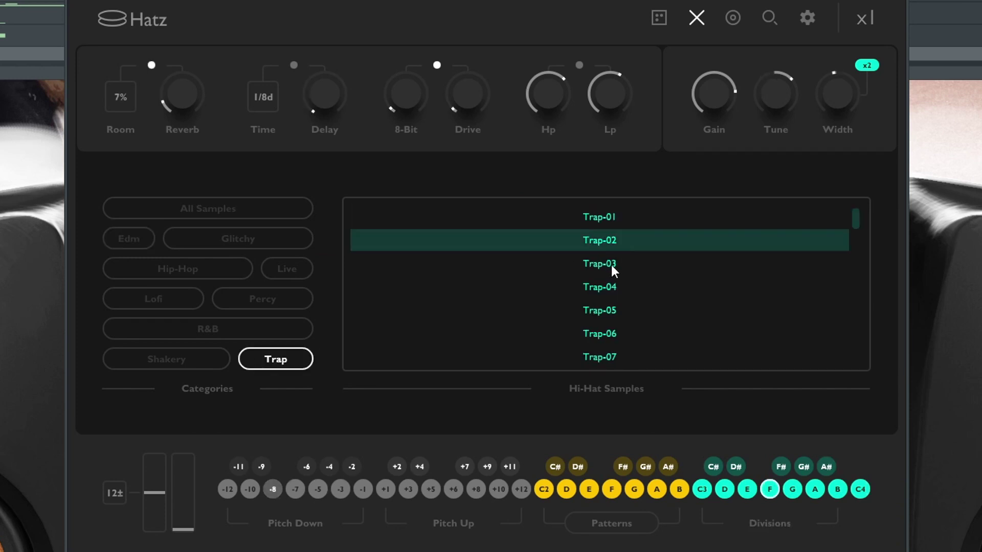
pyautogui.click(612, 265)
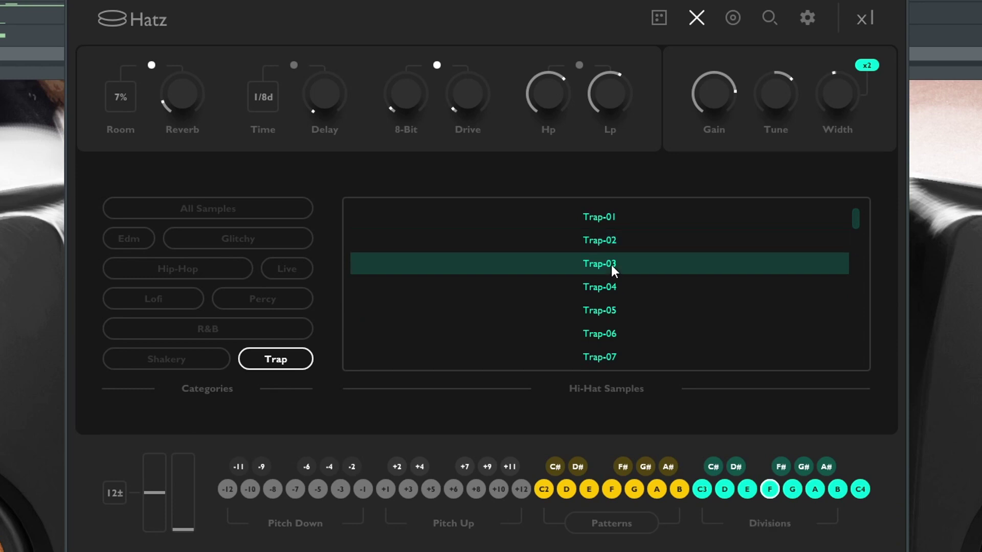
pyautogui.click(609, 289)
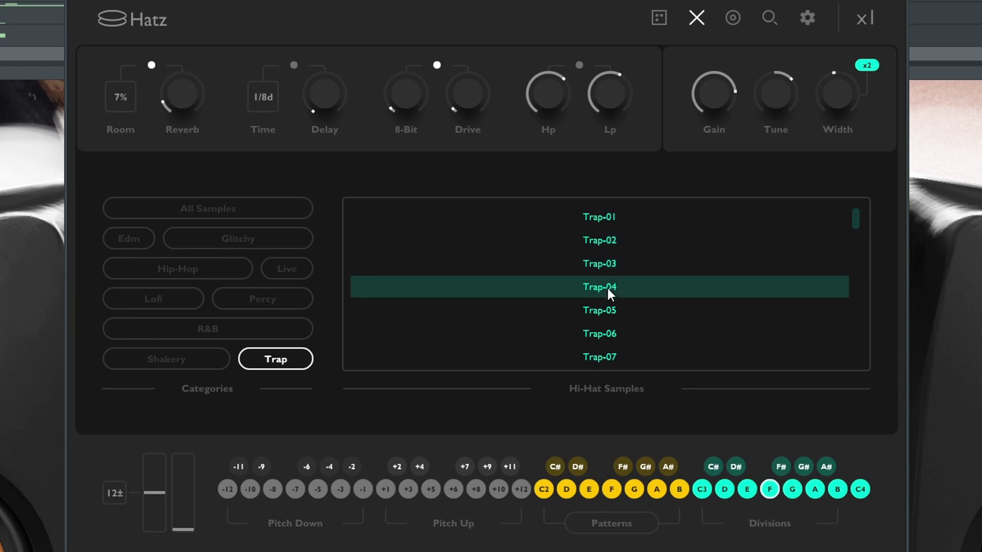
pyautogui.click(599, 312)
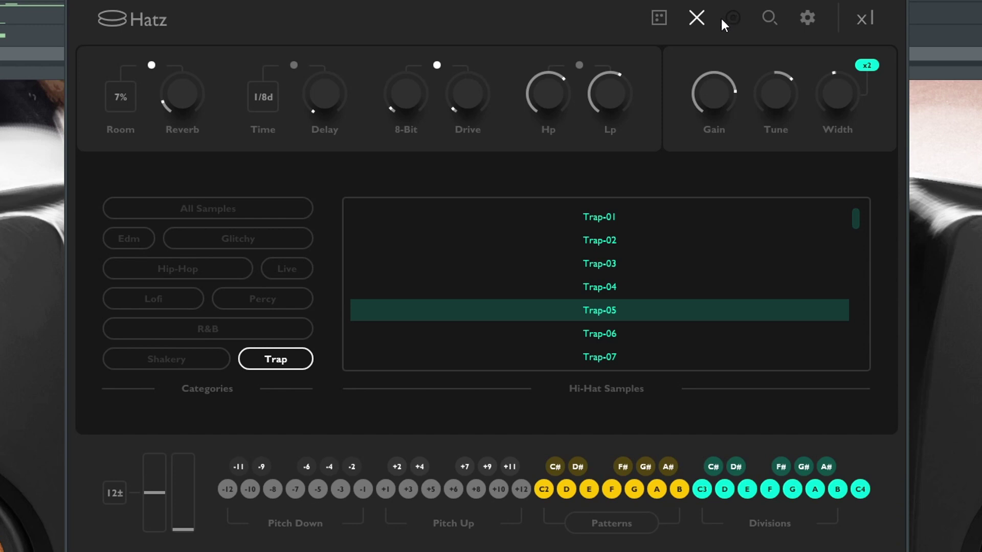
pyautogui.click(734, 19)
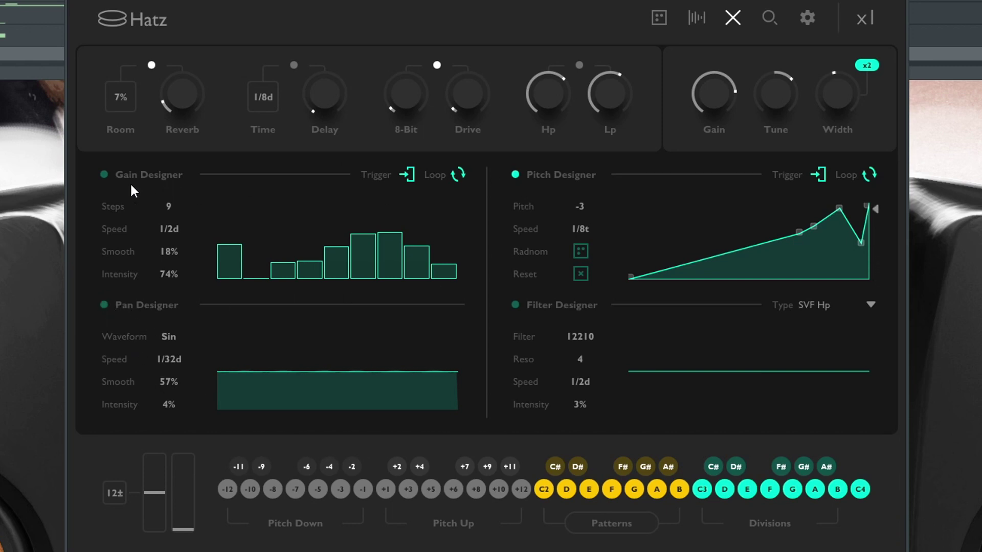
# Step: Enable the Gain Designer and randomize the pitch curve twice before resetting it flat
pyautogui.click(103, 174)
pyautogui.click(581, 254)
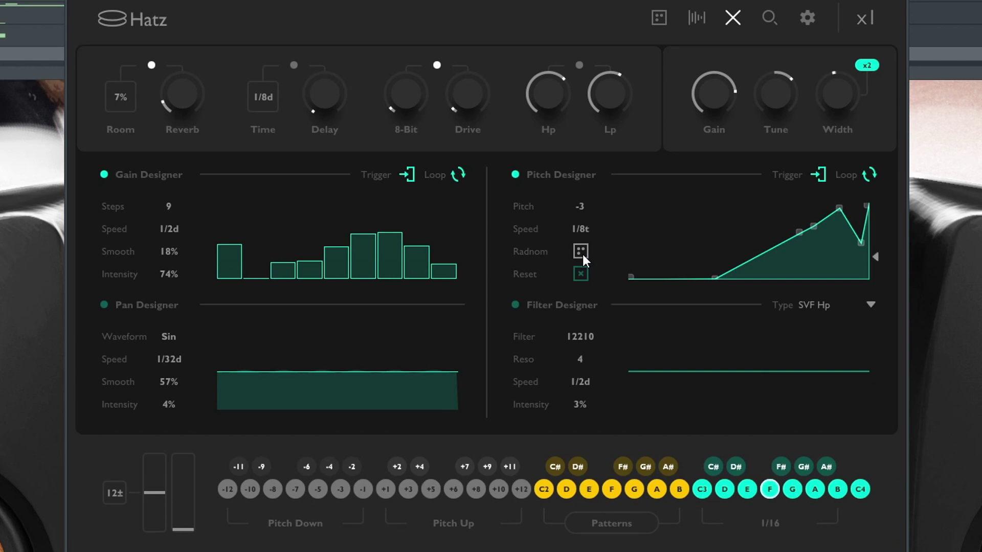
pyautogui.click(581, 253)
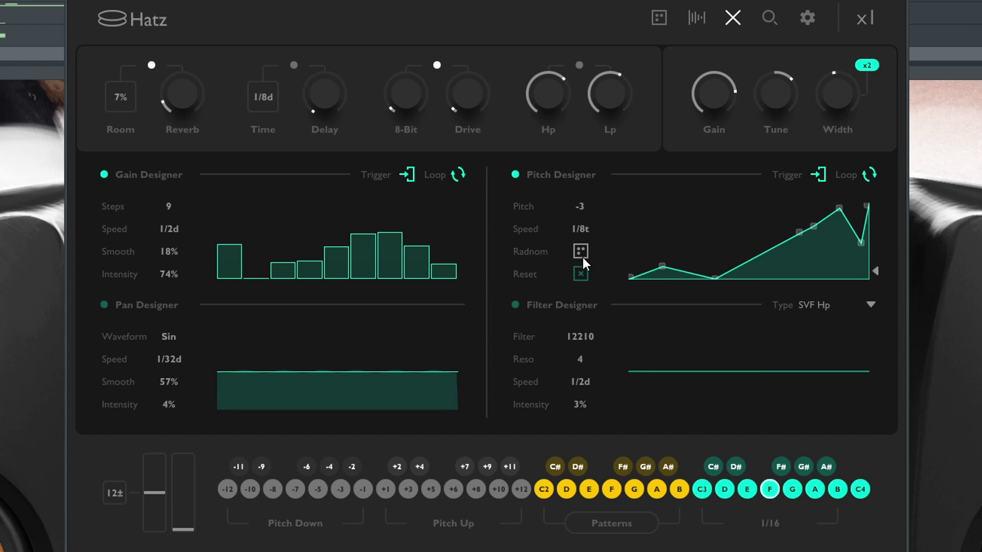
pyautogui.click(580, 274)
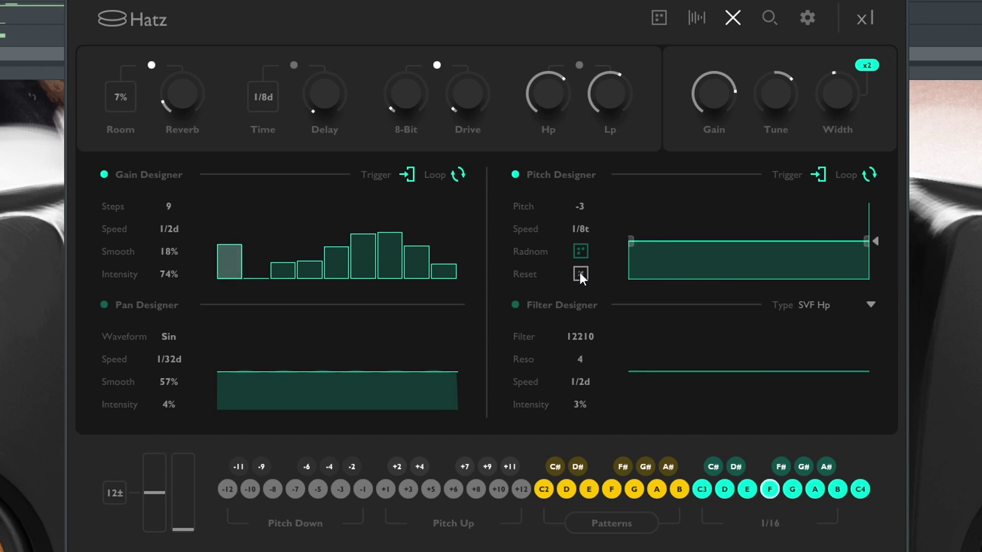
# Step: Enable the Filter Designer, trying the Lp type before settling on AllPass
pyautogui.click(515, 305)
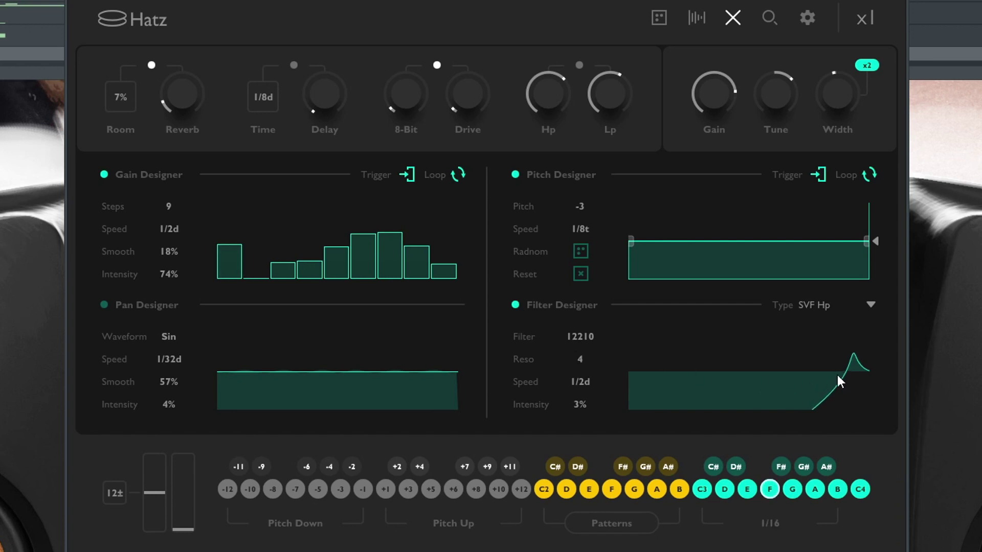
pyautogui.click(871, 305)
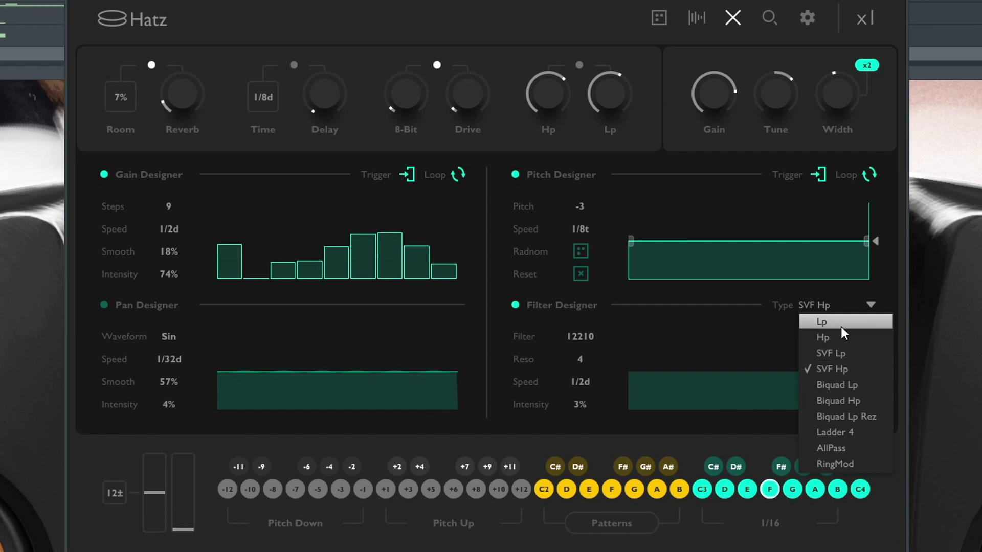
pyautogui.click(840, 327)
pyautogui.click(870, 307)
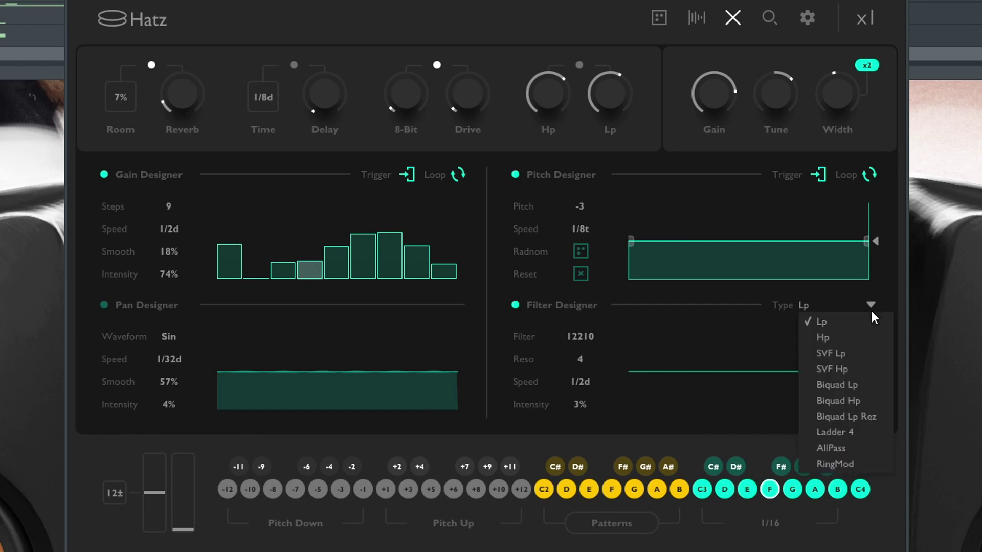
pyautogui.click(839, 446)
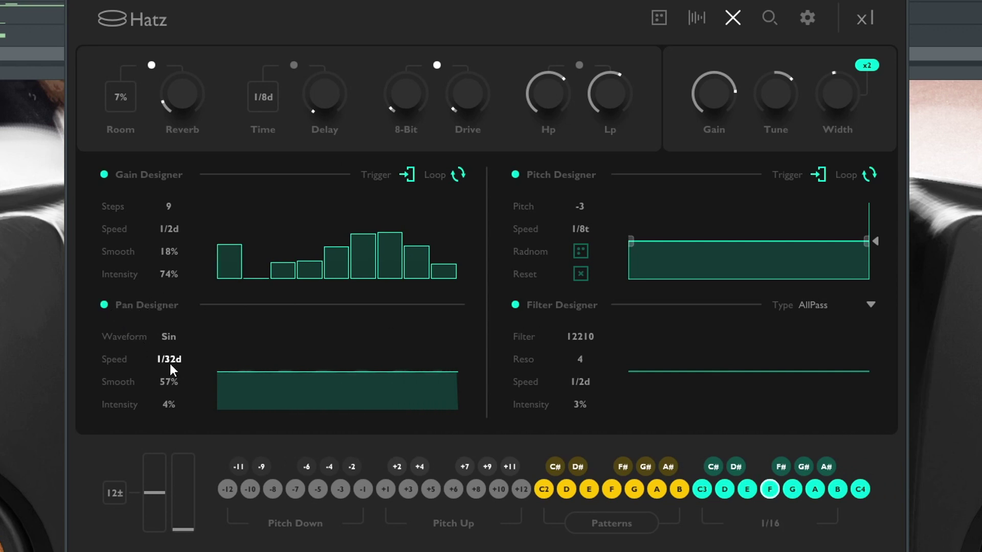
# Step: Set pan speed to 1/16d and pan intensity to 50%, and raise gain designer intensity to 78%
pyautogui.moveTo(170, 364)
pyautogui.mouseDown()
pyautogui.moveTo(162, 322)
pyautogui.moveTo(153, 370)
pyautogui.mouseUp()
pyautogui.moveTo(166, 404); pyautogui.dragTo(160, 302)
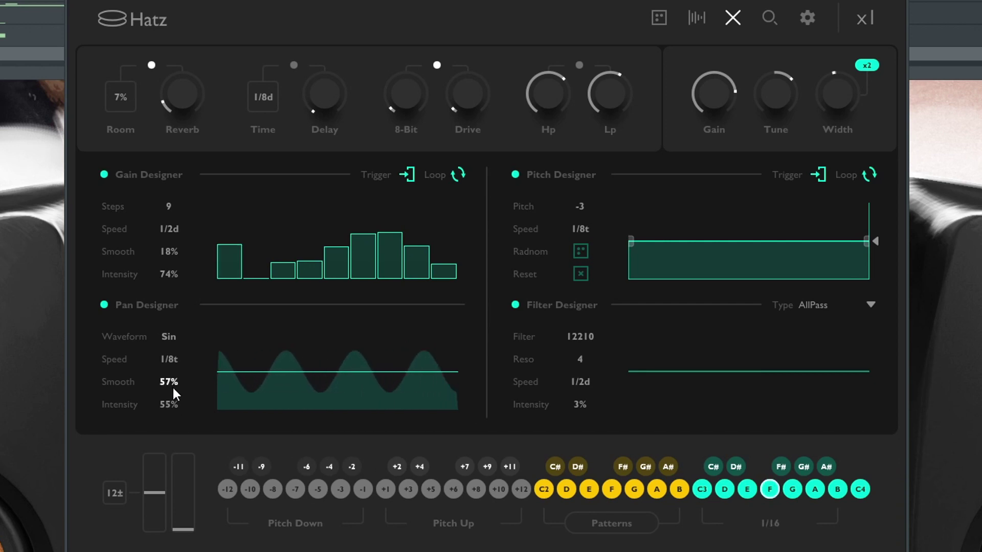
pyautogui.moveTo(174, 403); pyautogui.dragTo(171, 266)
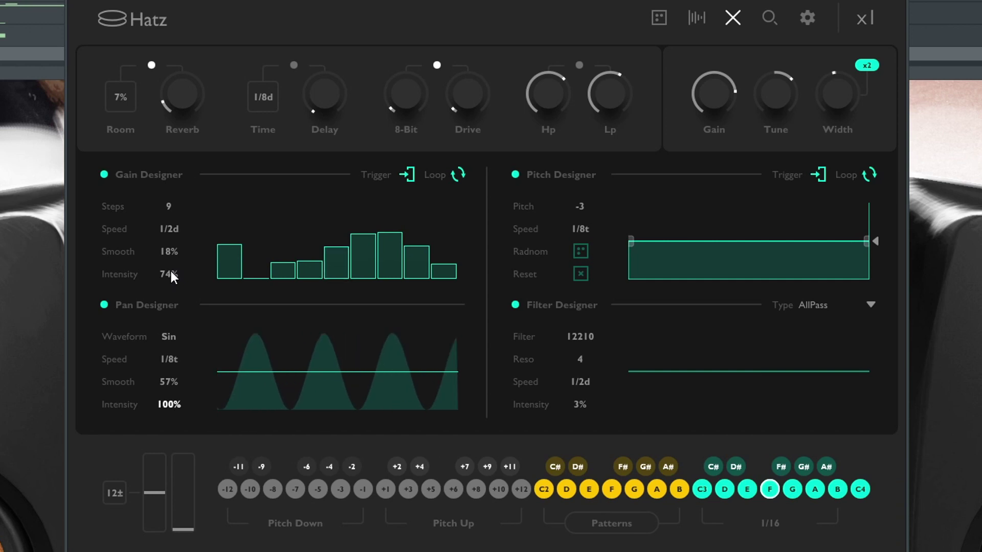
pyautogui.doubleClick(168, 404)
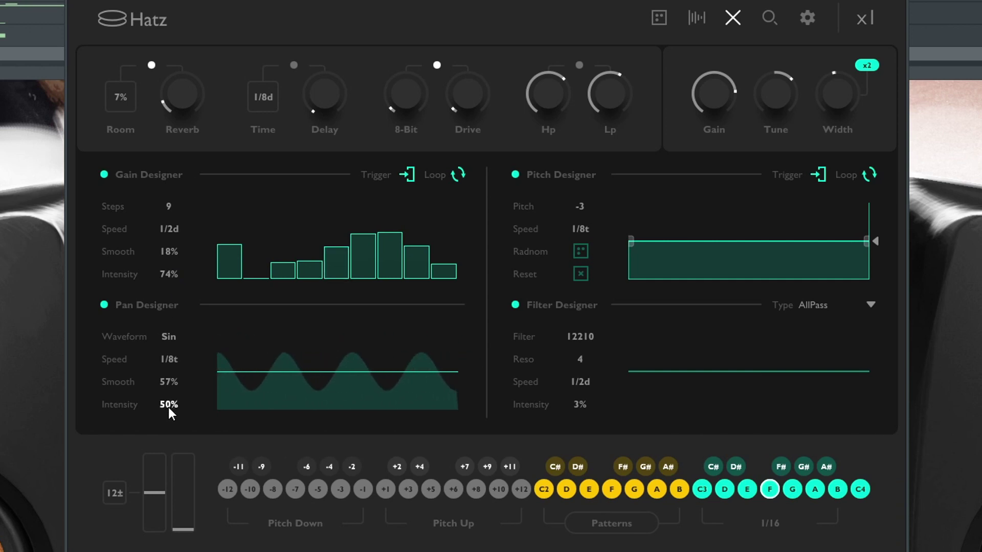
pyautogui.moveTo(168, 277)
pyautogui.mouseDown()
pyautogui.moveTo(152, 214)
pyautogui.moveTo(159, 264)
pyautogui.mouseUp()
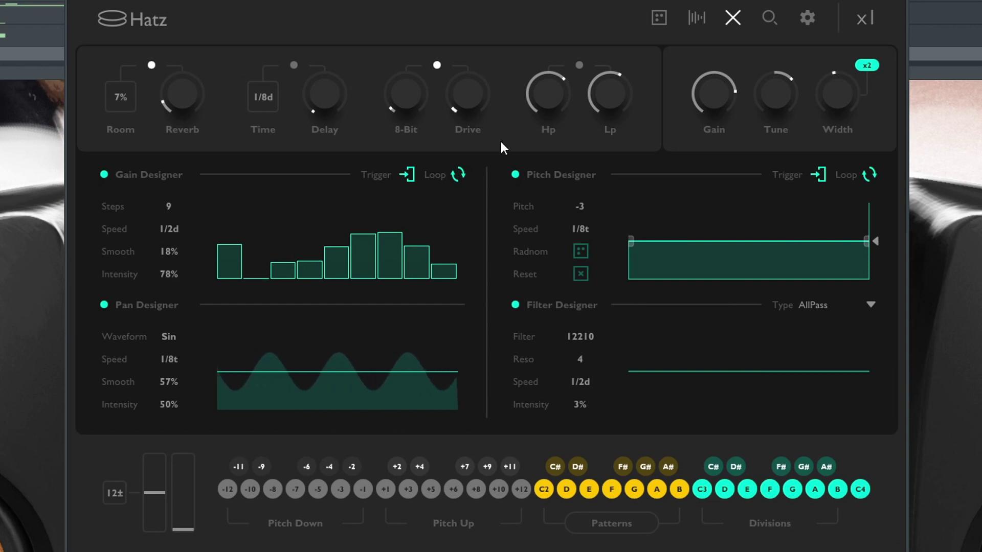
pyautogui.click(733, 18)
# Step: Audition Lofi presets (A Little Flanger, Big n Bold, Damaged Radio) and load Digital Kids
pyautogui.click(770, 18)
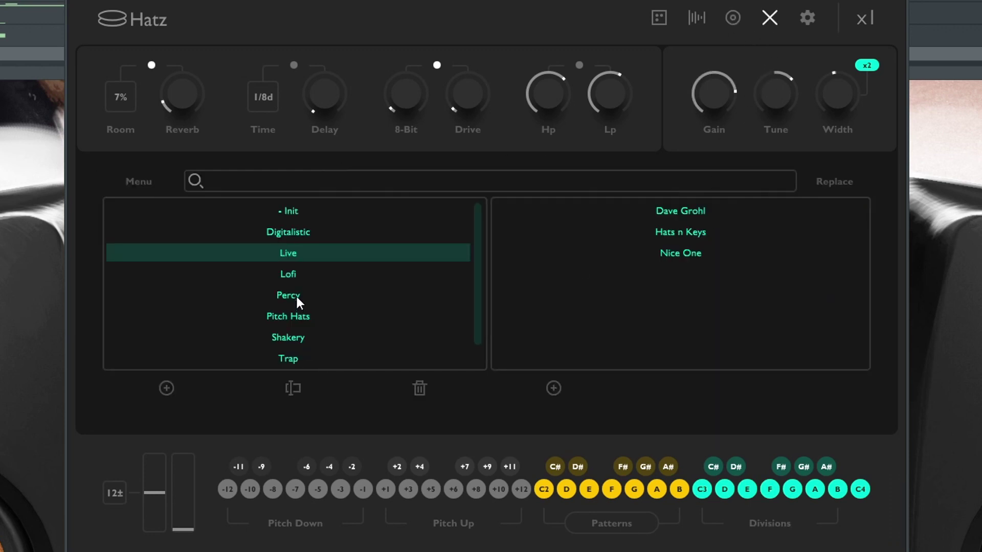
pyautogui.click(300, 276)
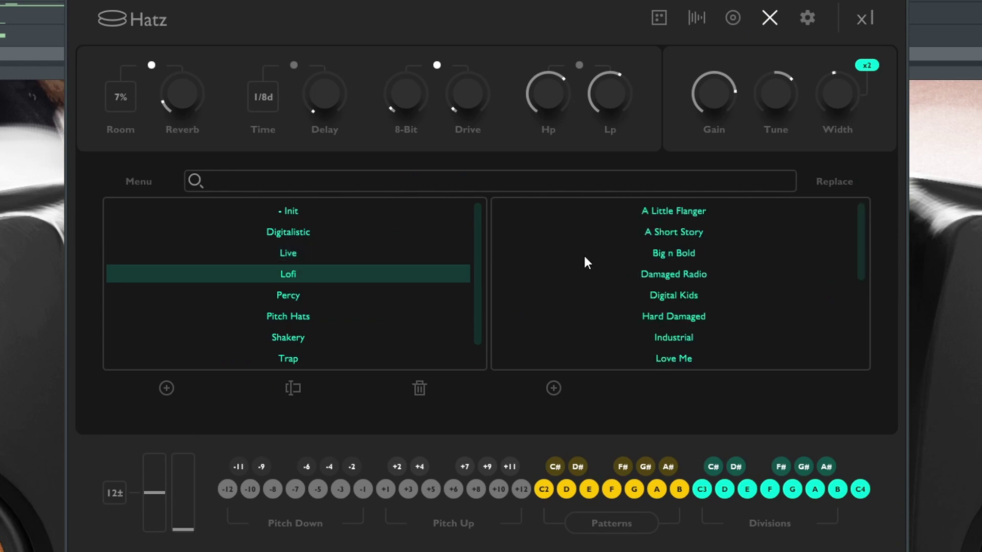
pyautogui.click(693, 215)
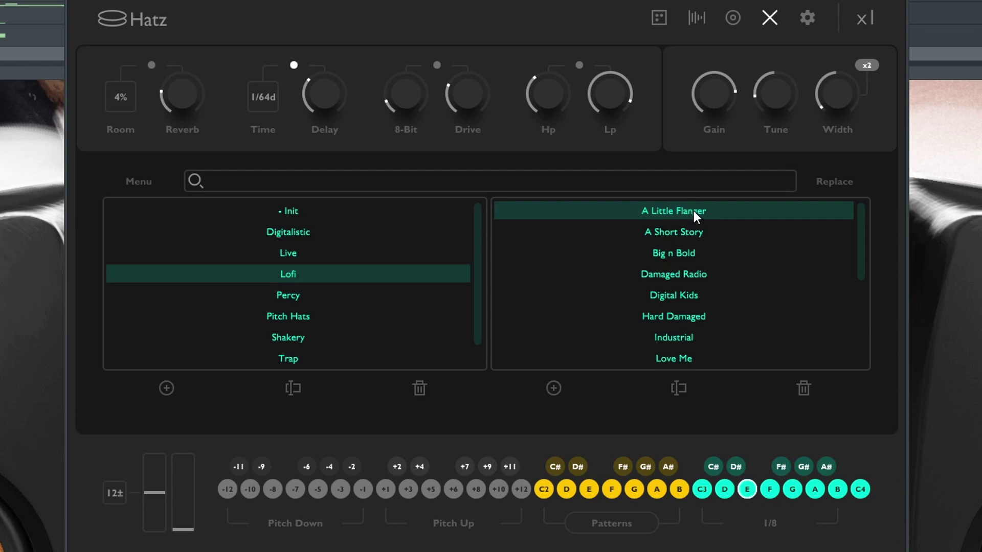
pyautogui.click(689, 251)
pyautogui.click(689, 274)
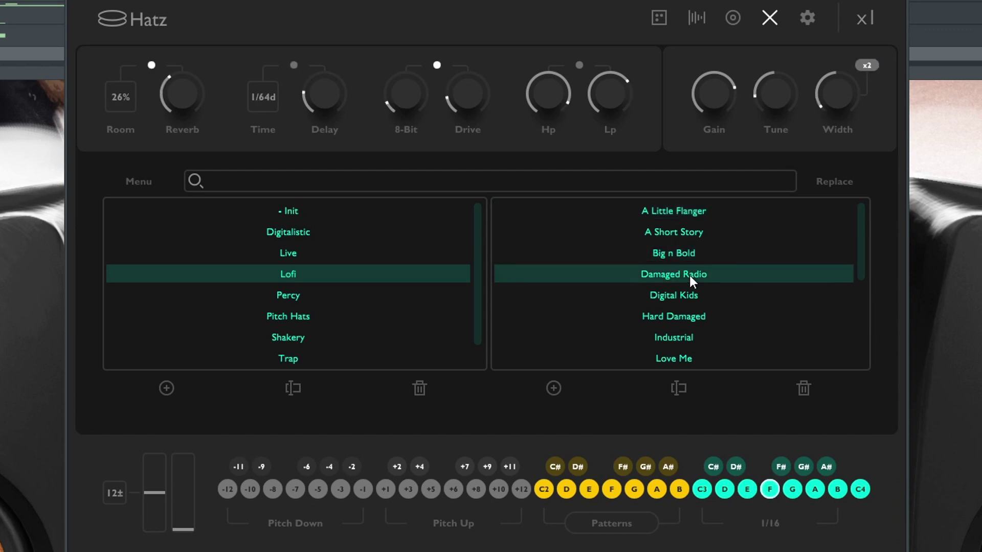
pyautogui.click(688, 299)
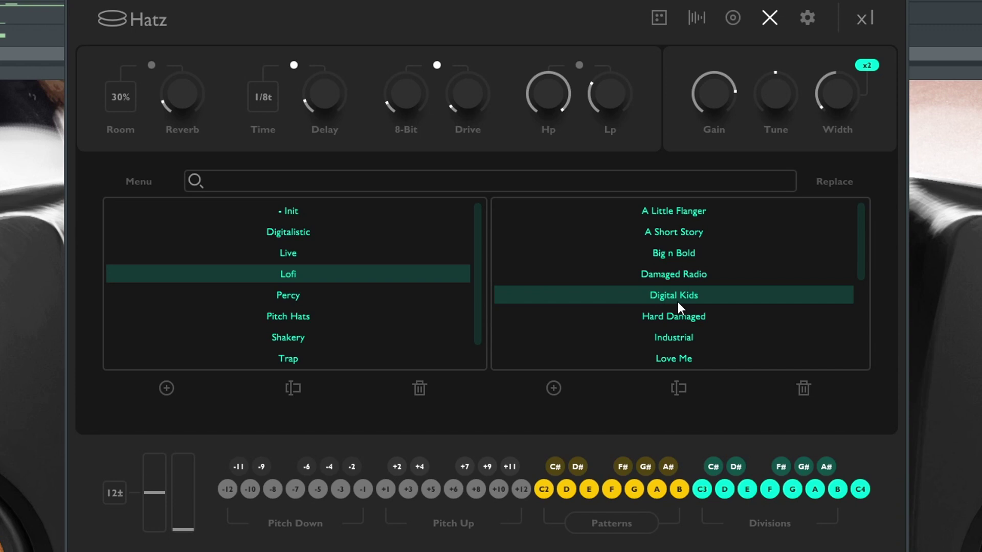
pyautogui.click(770, 18)
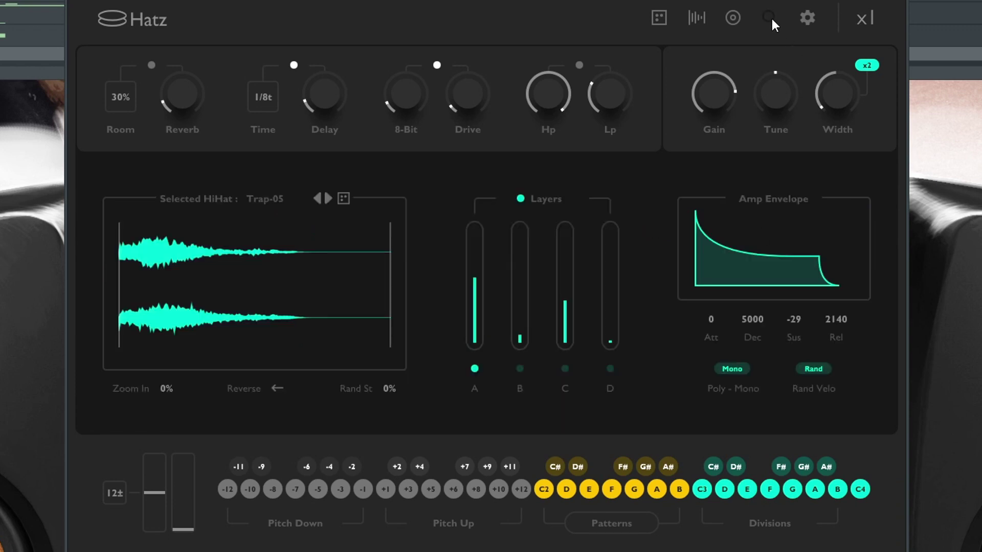
# Step: Open the Hatz settings panel, try 80% and 175% UI zoom, and move the enlarged window left
pyautogui.click(804, 19)
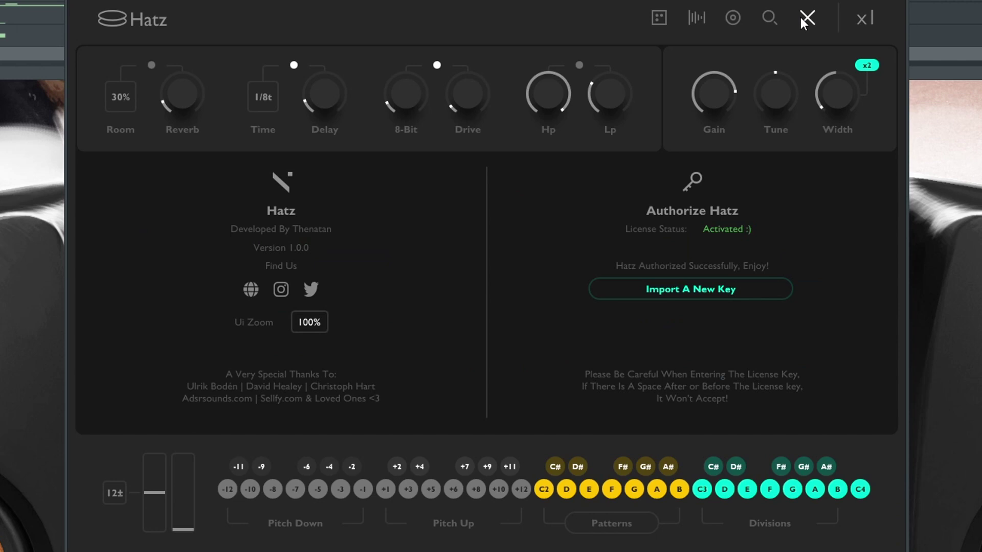
pyautogui.click(804, 19)
pyautogui.click(806, 20)
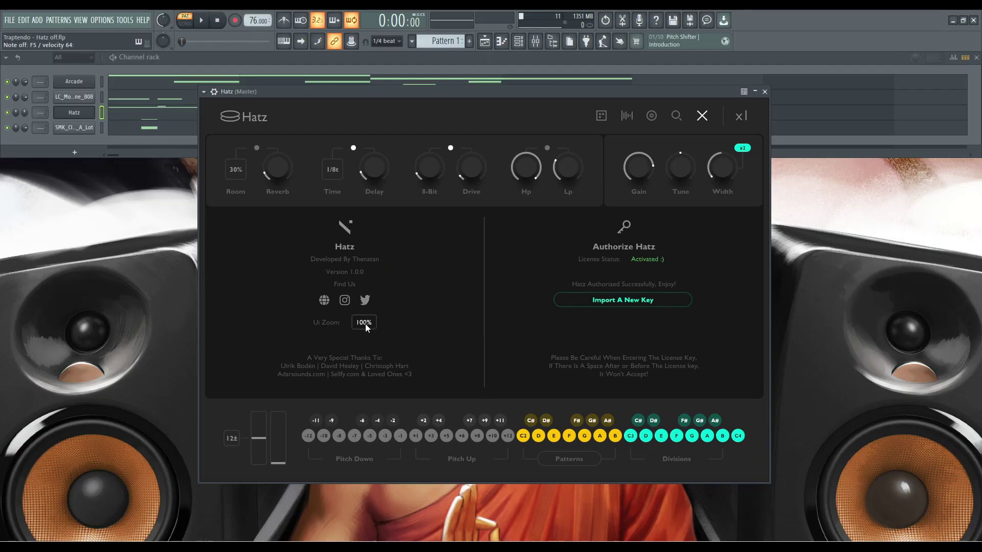
pyautogui.click(311, 324)
pyautogui.click(372, 370)
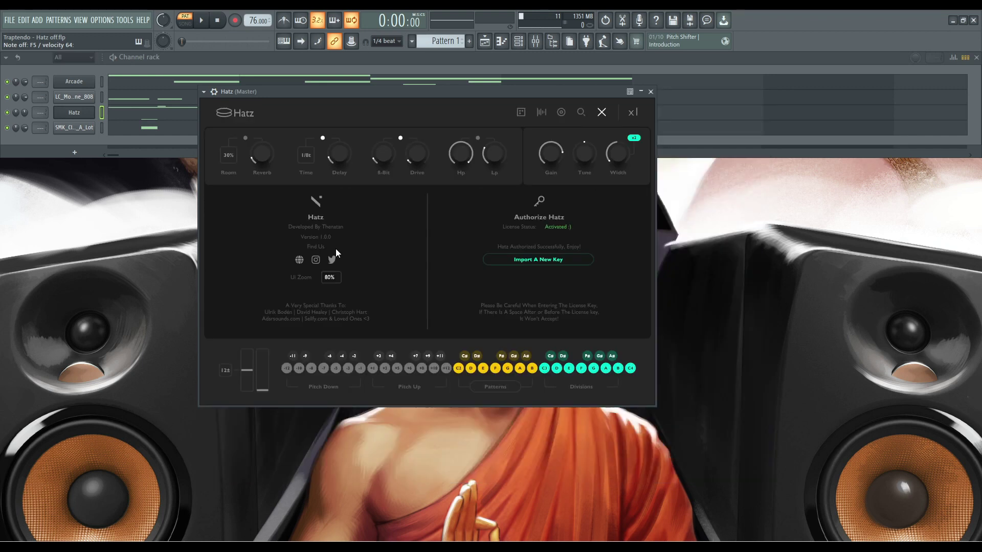
pyautogui.click(334, 276)
pyautogui.click(352, 372)
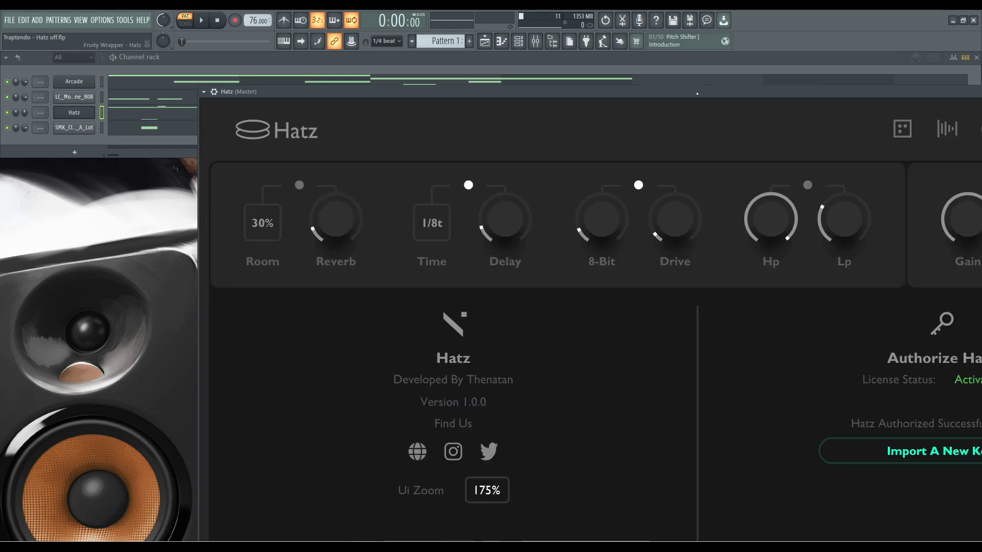
pyautogui.moveTo(702, 92); pyautogui.dragTo(450, 110)
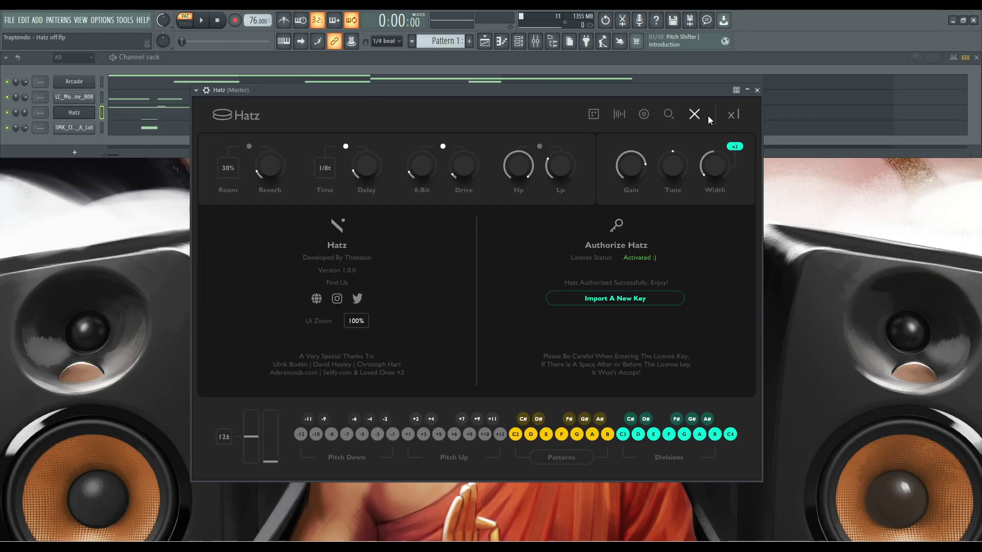
# Step: Close the Hatz settings panel and cycle the mode through Half and Normal, ending on Double
pyautogui.click(694, 112)
pyautogui.click(730, 116)
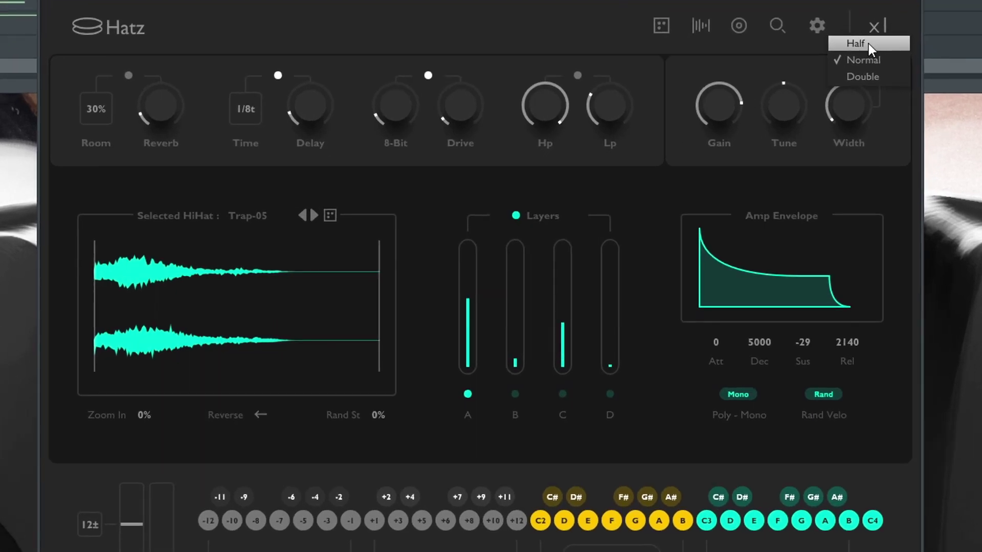
pyautogui.click(868, 44)
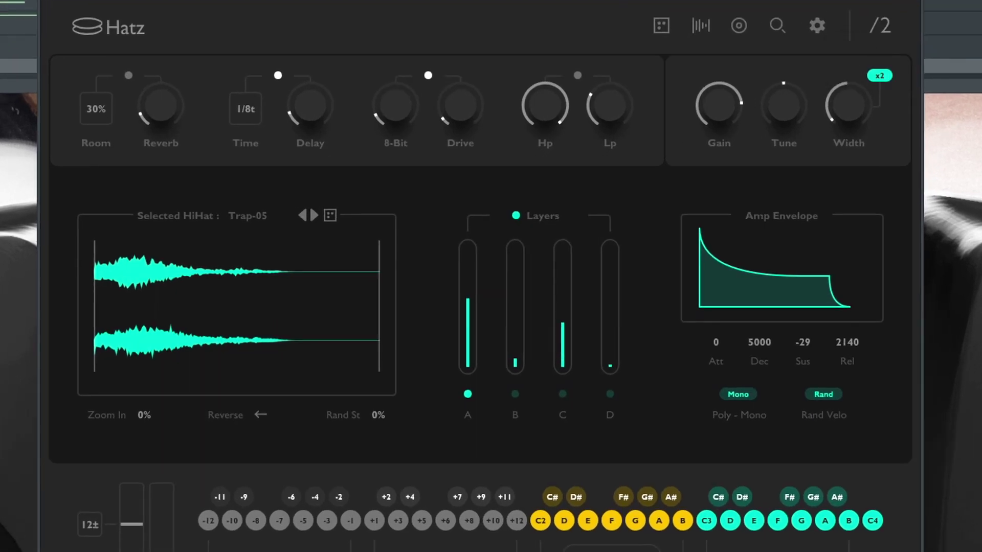
pyautogui.click(876, 27)
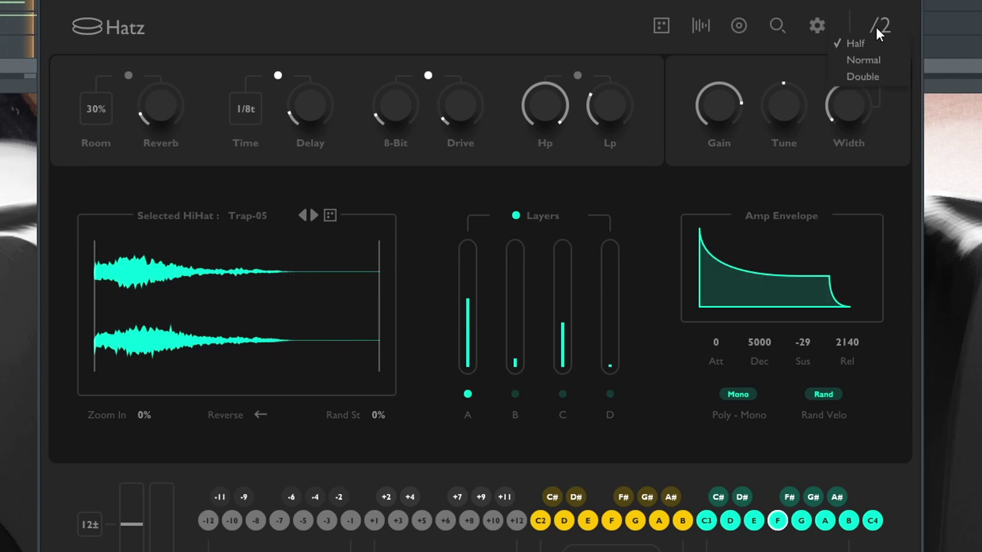
pyautogui.click(864, 61)
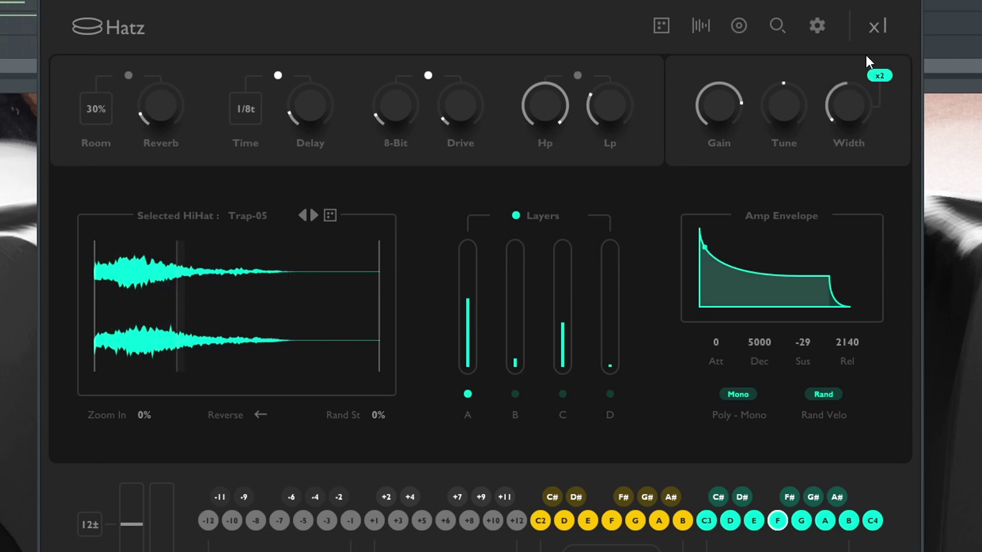
pyautogui.click(874, 27)
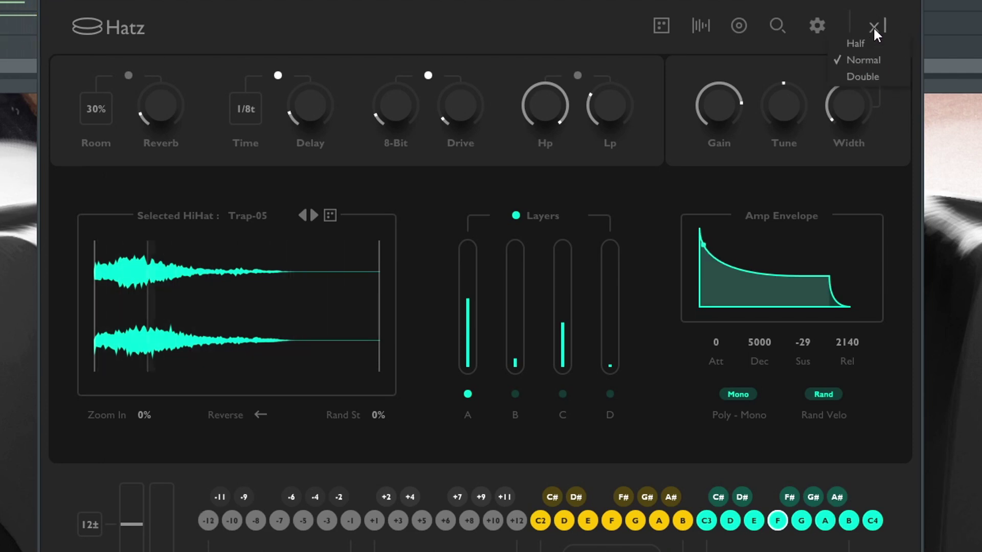
pyautogui.click(870, 74)
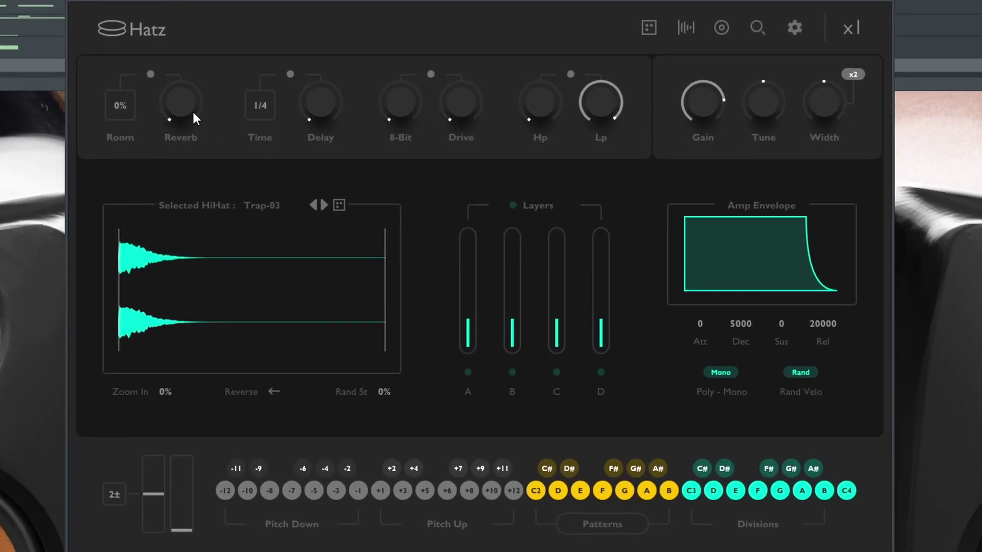
# Step: Enable Hatz reverb at about 12% with 15% room, and raise the delay amount to 38%
pyautogui.click(162, 83)
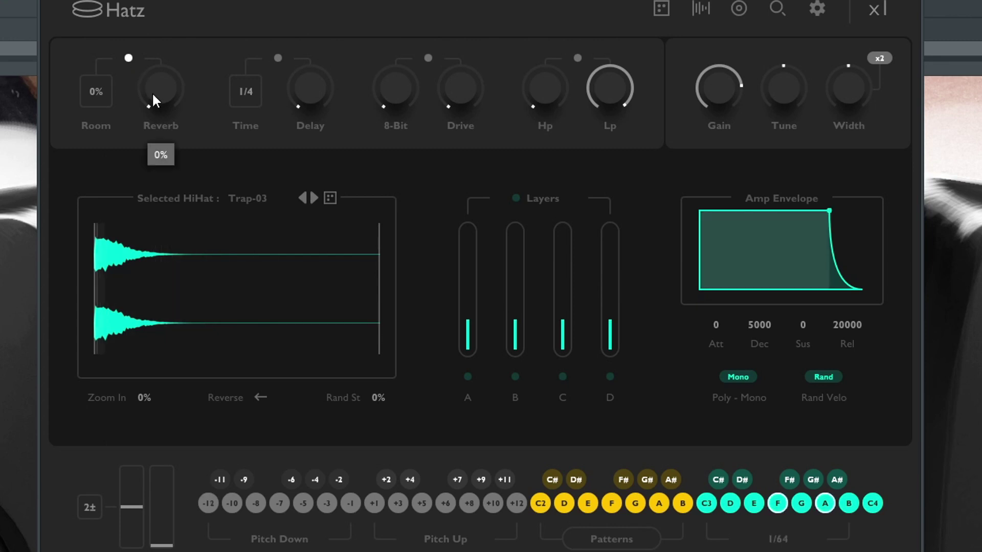
pyautogui.moveTo(152, 92); pyautogui.dragTo(152, 67)
pyautogui.moveTo(144, 16); pyautogui.dragTo(146, 66)
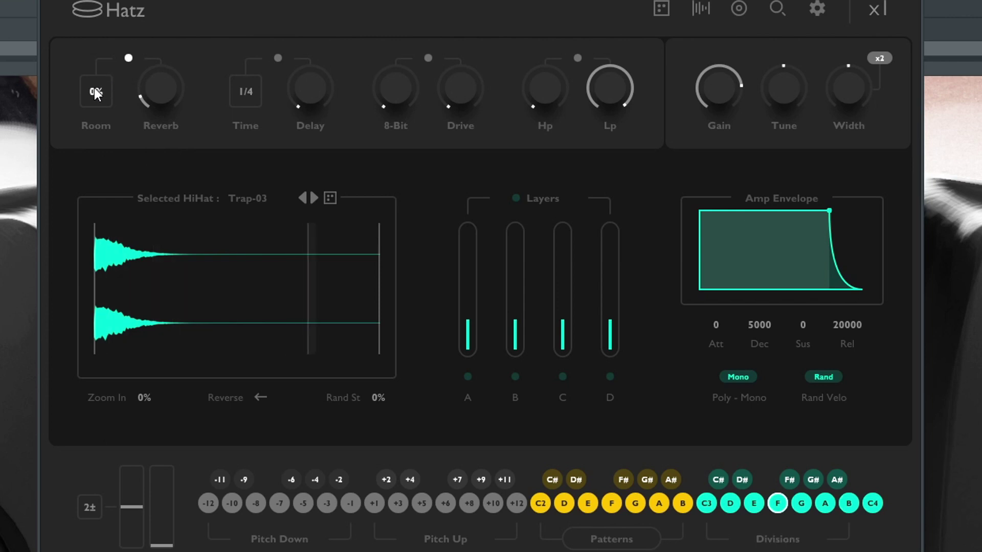
pyautogui.moveTo(94, 88); pyautogui.dragTo(91, 23)
pyautogui.moveTo(160, 87); pyautogui.dragTo(157, 70)
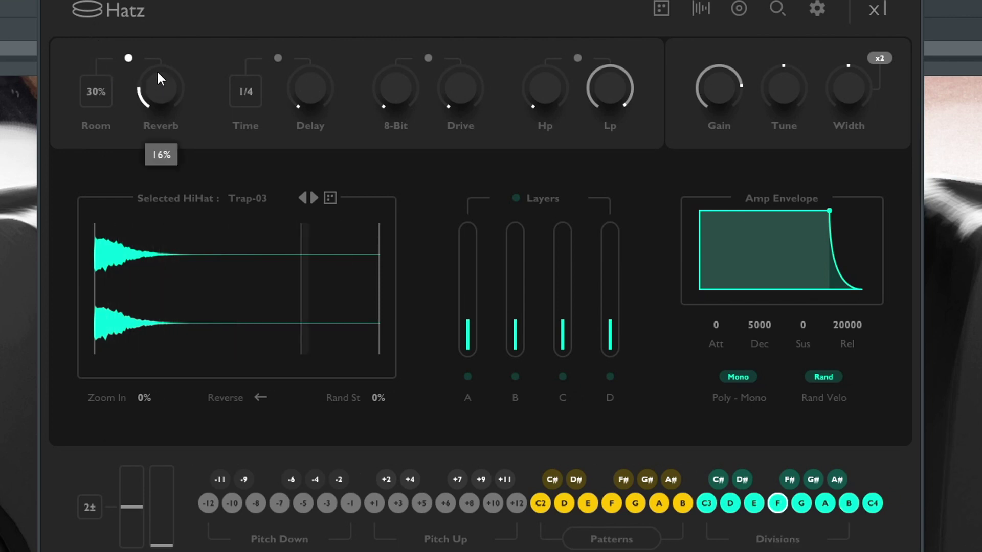
pyautogui.moveTo(150, 14); pyautogui.dragTo(149, 76)
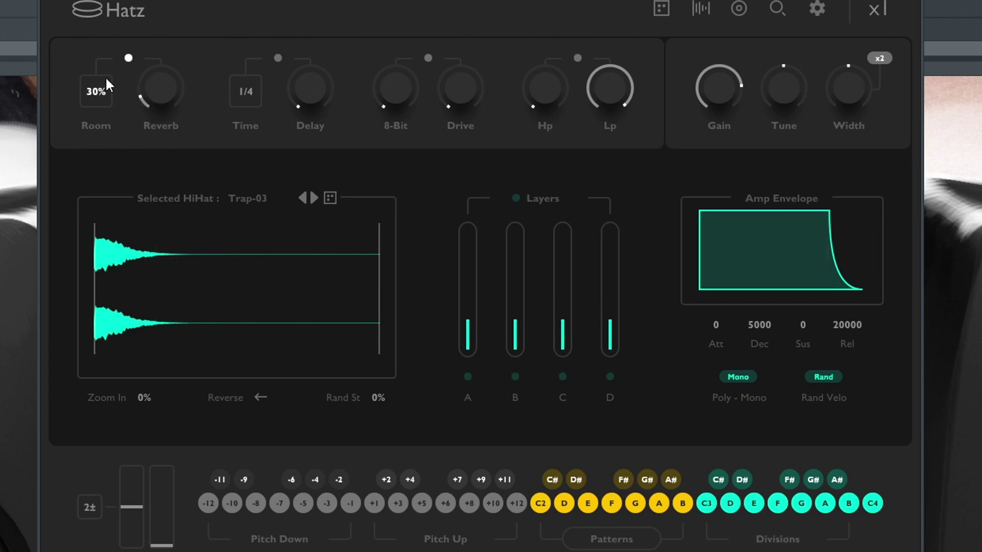
pyautogui.moveTo(100, 94); pyautogui.dragTo(84, 2)
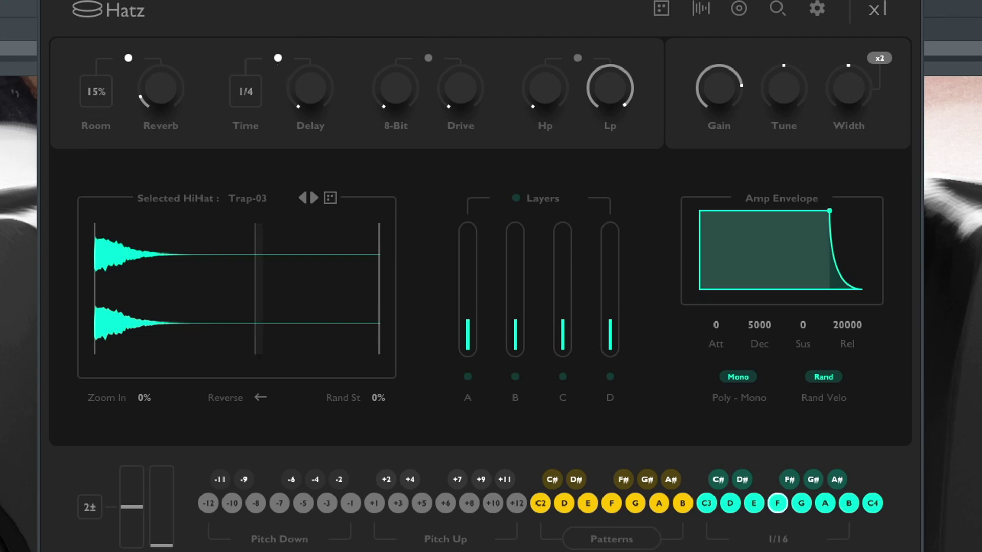
pyautogui.moveTo(308, 97); pyautogui.dragTo(253, 18)
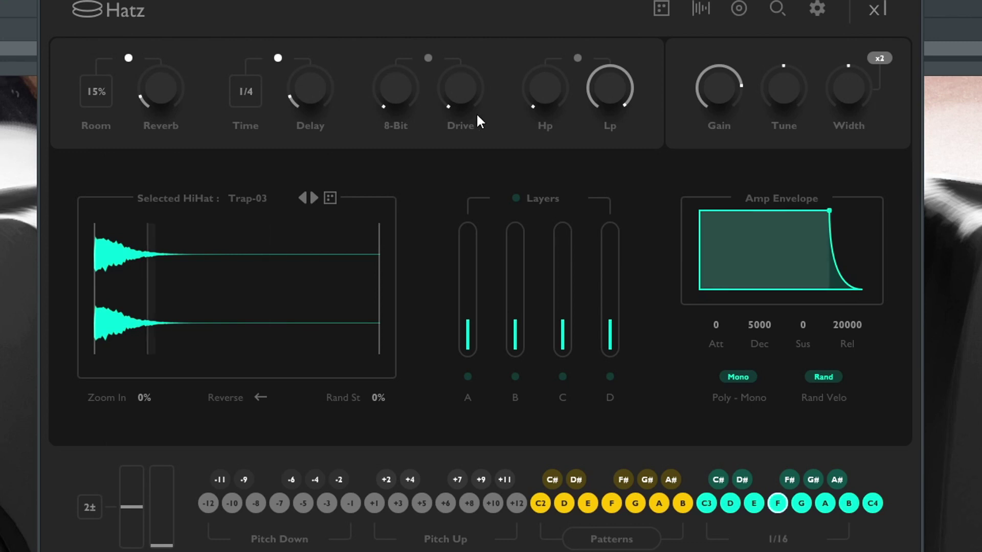
# Step: Enable 8-Bit and Drive, raise the crush, push Drive to about 71%, then reset Drive to 0%
pyautogui.click(430, 58)
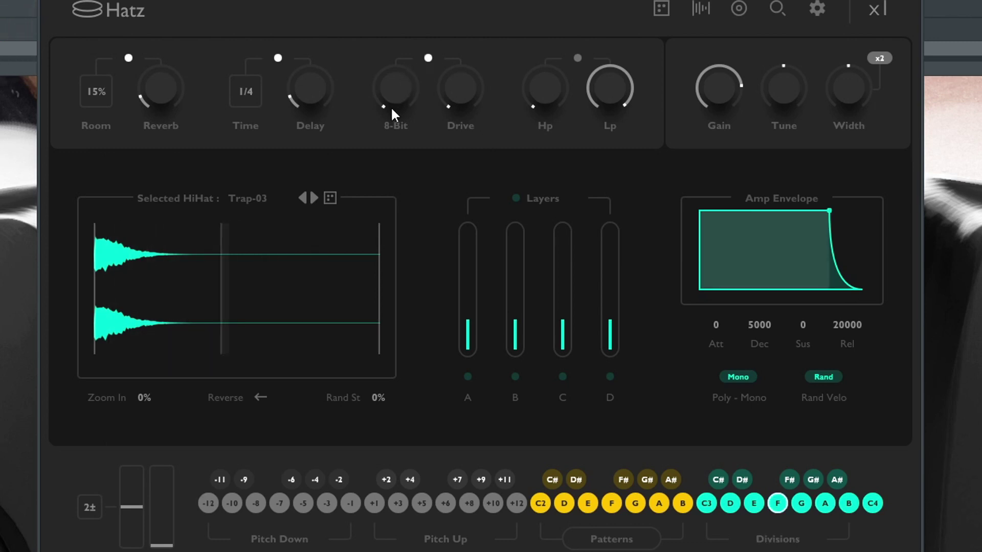
pyautogui.moveTo(391, 107); pyautogui.dragTo(372, 74)
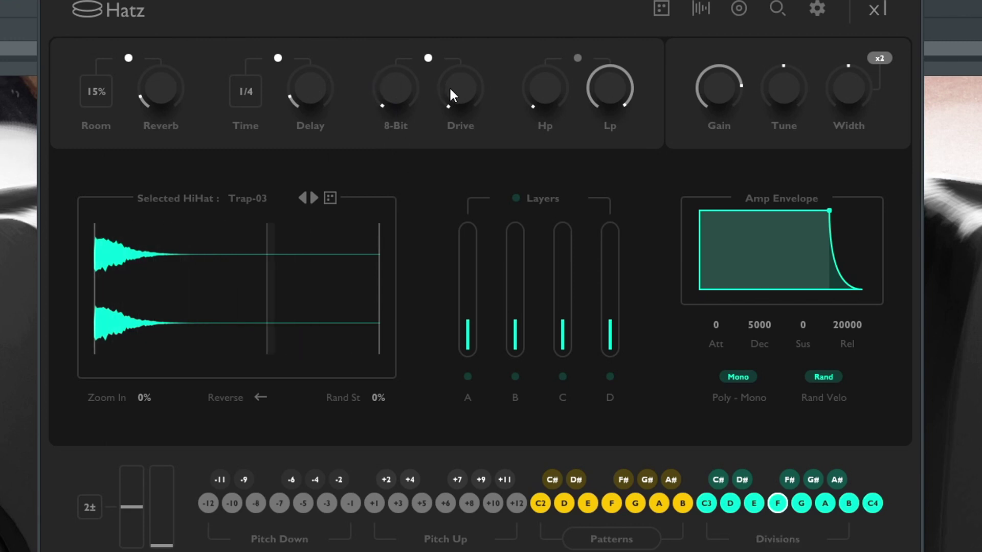
pyautogui.moveTo(449, 87); pyautogui.dragTo(431, 61)
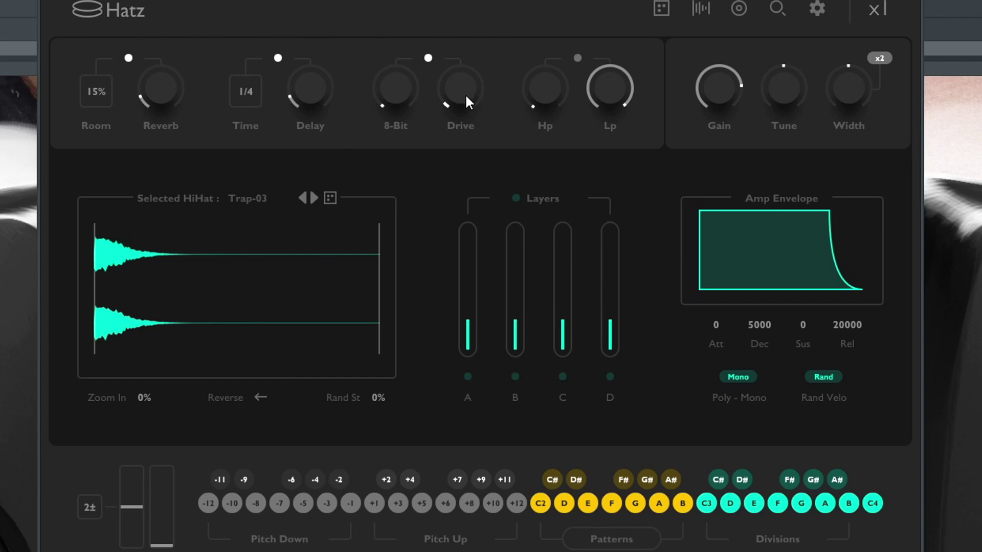
pyautogui.moveTo(465, 93); pyautogui.dragTo(465, 3)
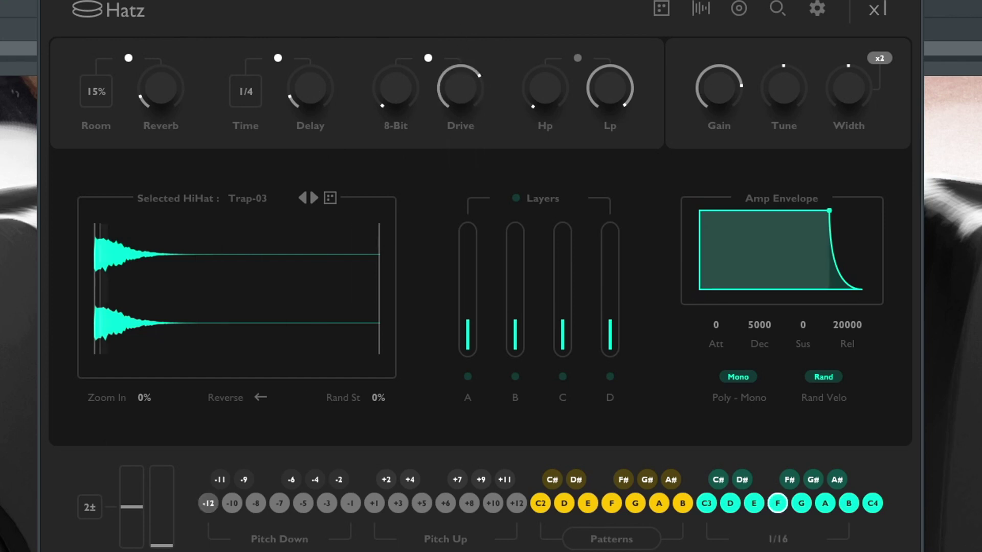
pyautogui.doubleClick(460, 96)
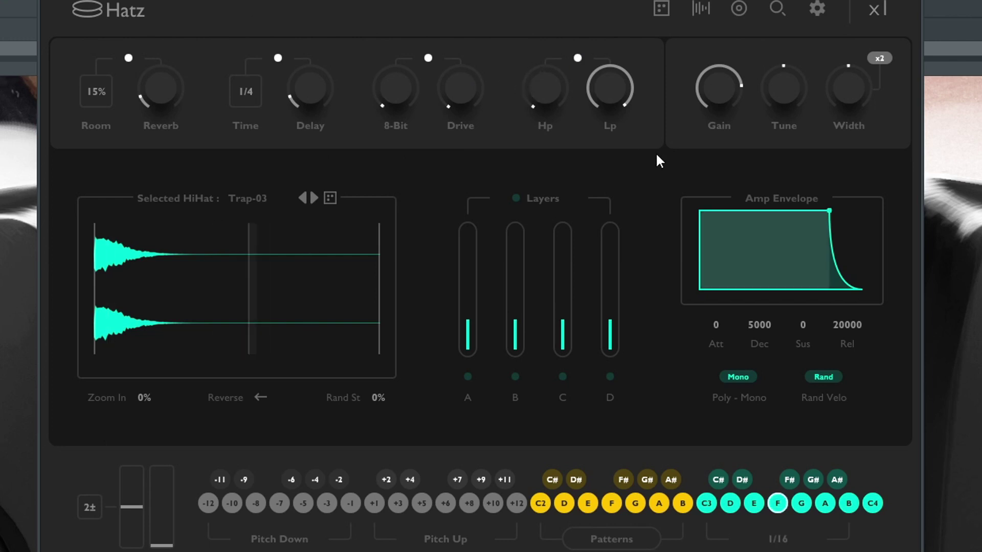
# Step: Lower the low-pass cutoff to about 5.8 kHz and set the high-pass near 400 Hz
pyautogui.moveTo(544, 103); pyautogui.dragTo(516, 77)
pyautogui.moveTo(598, 87); pyautogui.dragTo(579, 162)
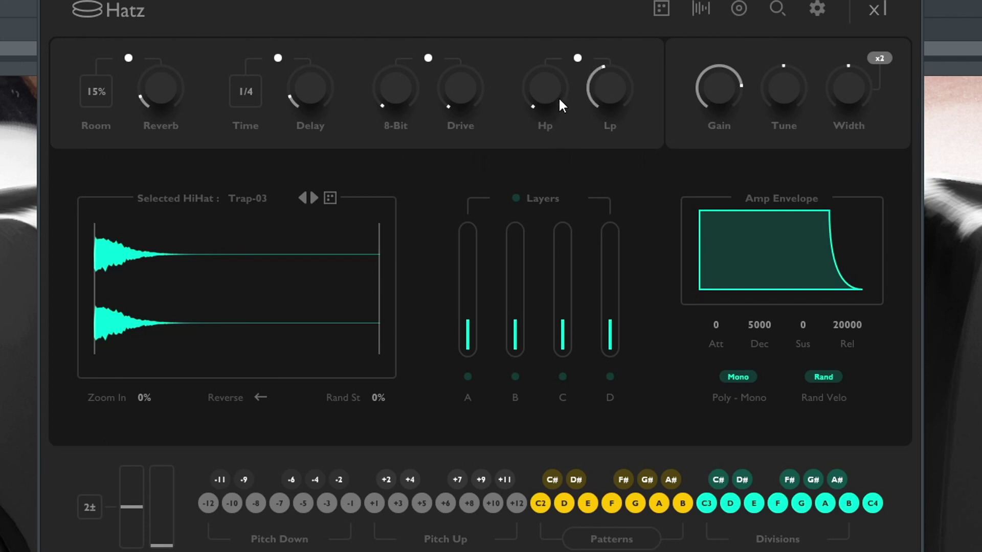
pyautogui.moveTo(545, 93)
pyautogui.mouseDown()
pyautogui.moveTo(516, 1)
pyautogui.moveTo(535, 103)
pyautogui.mouseUp()
# Step: Boost the hi-hat's output gain and tune its pitch slightly below zero
pyautogui.moveTo(719, 84)
pyautogui.mouseDown()
pyautogui.moveTo(700, 47)
pyautogui.moveTo(700, 2)
pyautogui.moveTo(695, 91)
pyautogui.moveTo(707, 122)
pyautogui.moveTo(703, 93)
pyautogui.mouseUp()
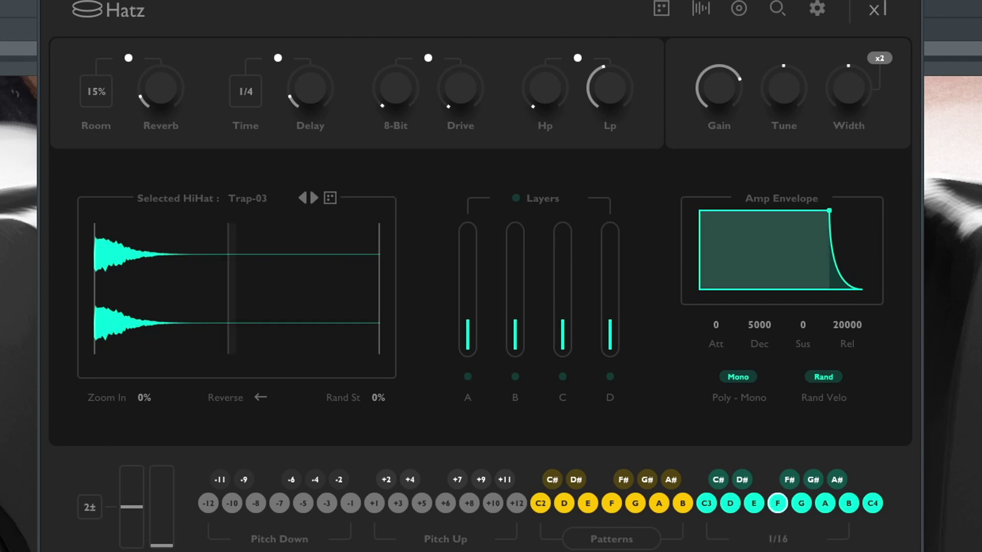
pyautogui.moveTo(798, 96); pyautogui.dragTo(782, 72)
pyautogui.moveTo(765, 17); pyautogui.dragTo(770, 88)
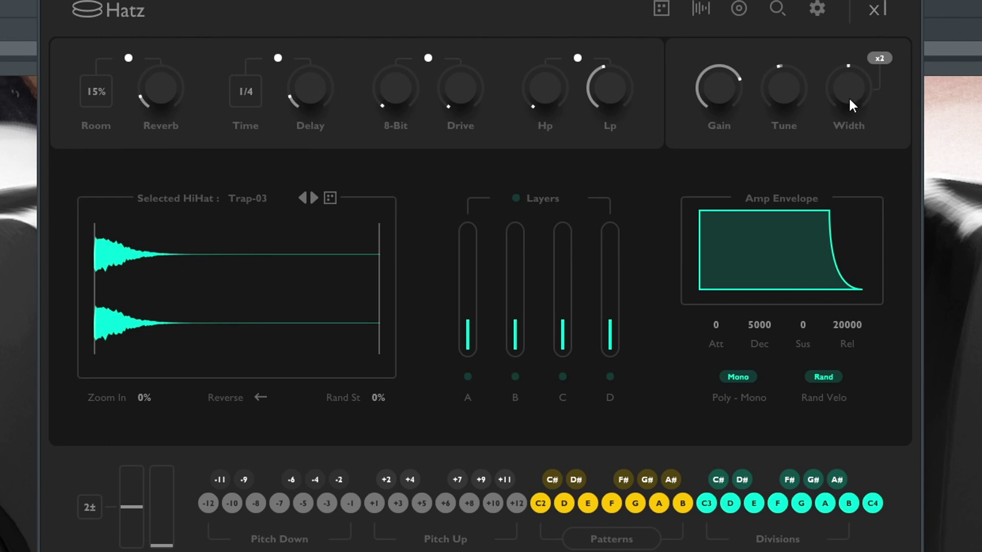
# Step: Widen the stereo image to 200% and switch on x2 width doubling
pyautogui.moveTo(850, 99)
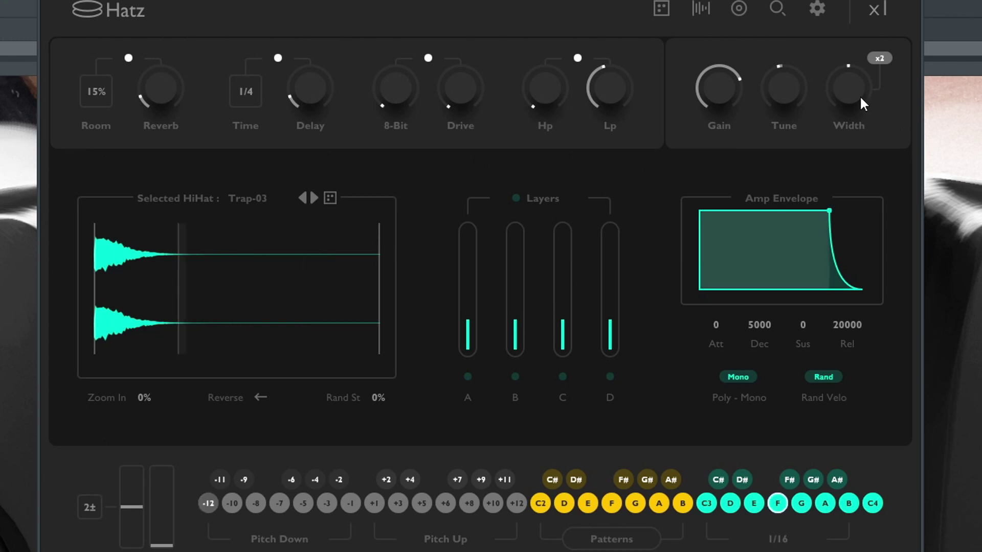
pyautogui.moveTo(861, 95); pyautogui.dragTo(824, 33)
pyautogui.click(881, 59)
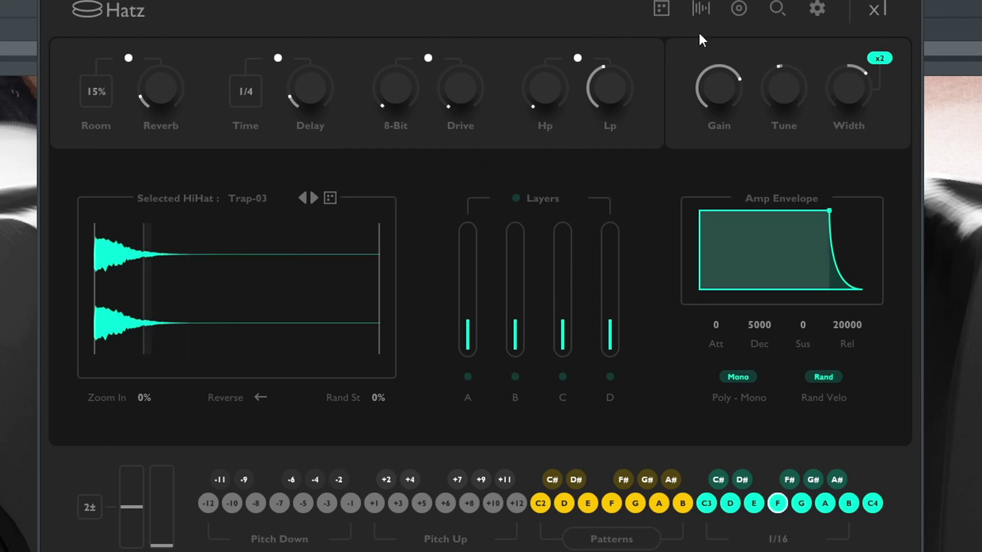
pyautogui.moveTo(855, 85); pyautogui.dragTo(831, 62)
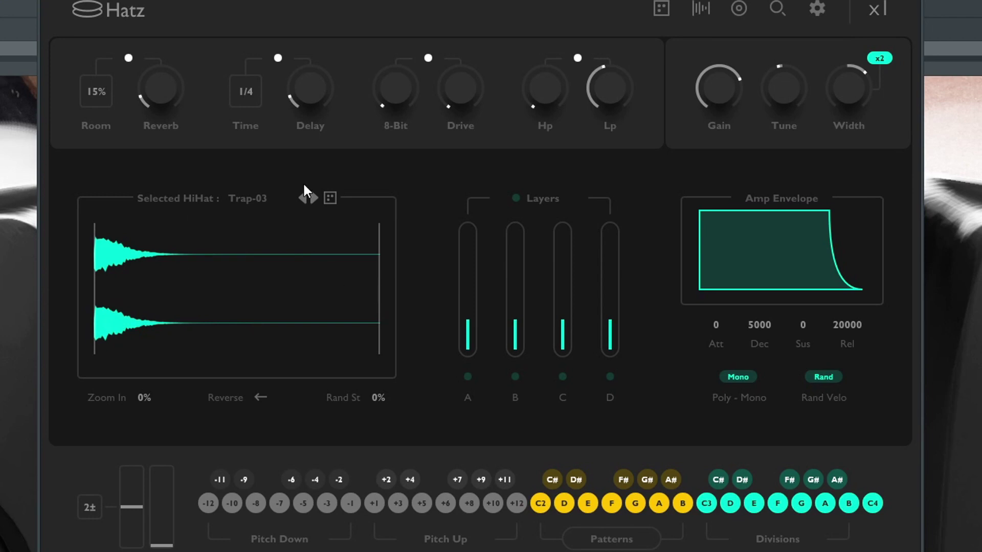
# Step: Randomise the Hatz hi-hat sample with the dice four times until Live-06 loads
pyautogui.click(700, 6)
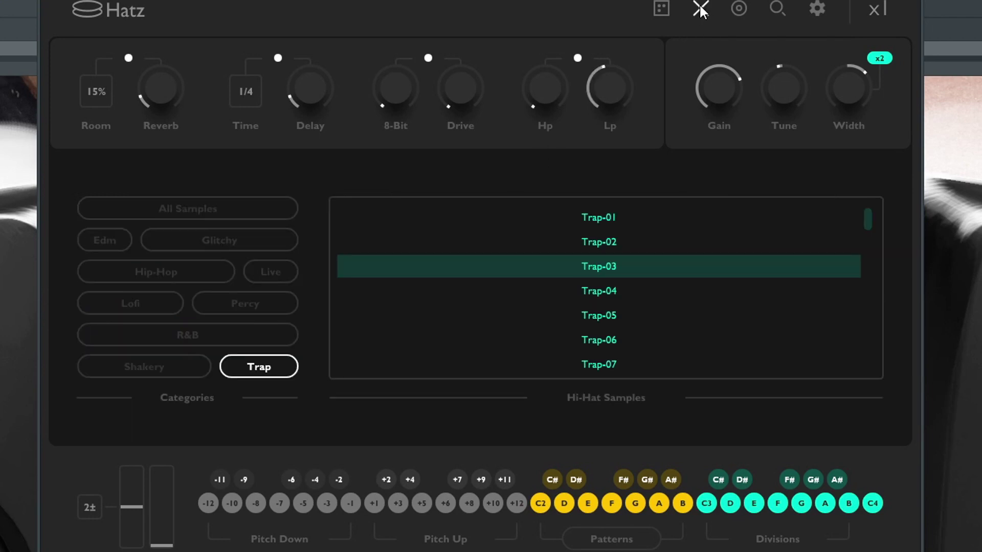
pyautogui.click(700, 7)
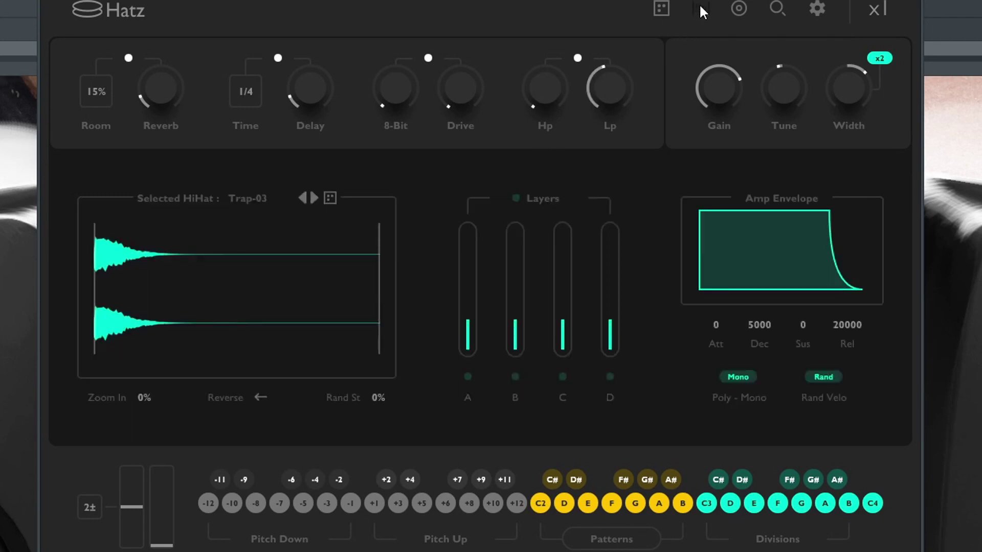
pyautogui.click(331, 199)
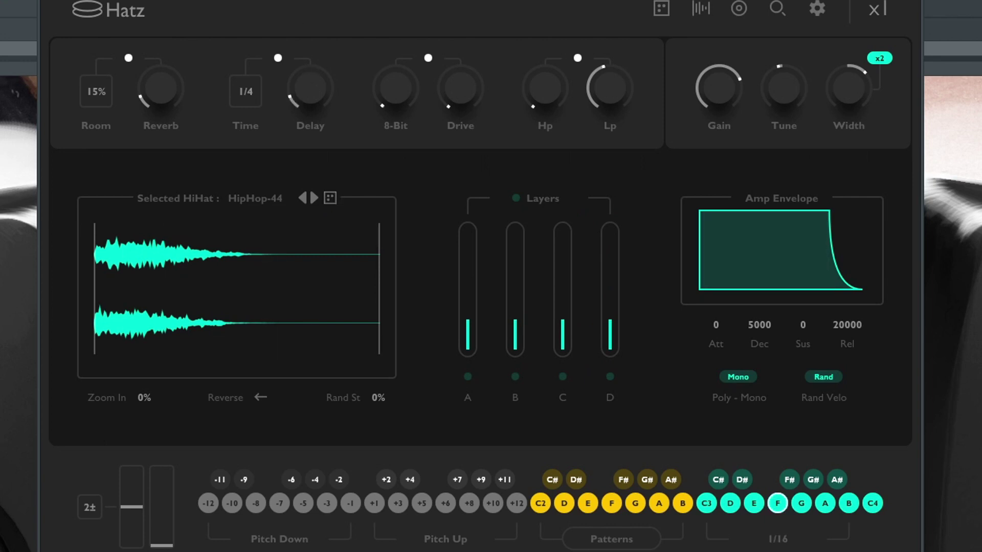
pyautogui.click(329, 199)
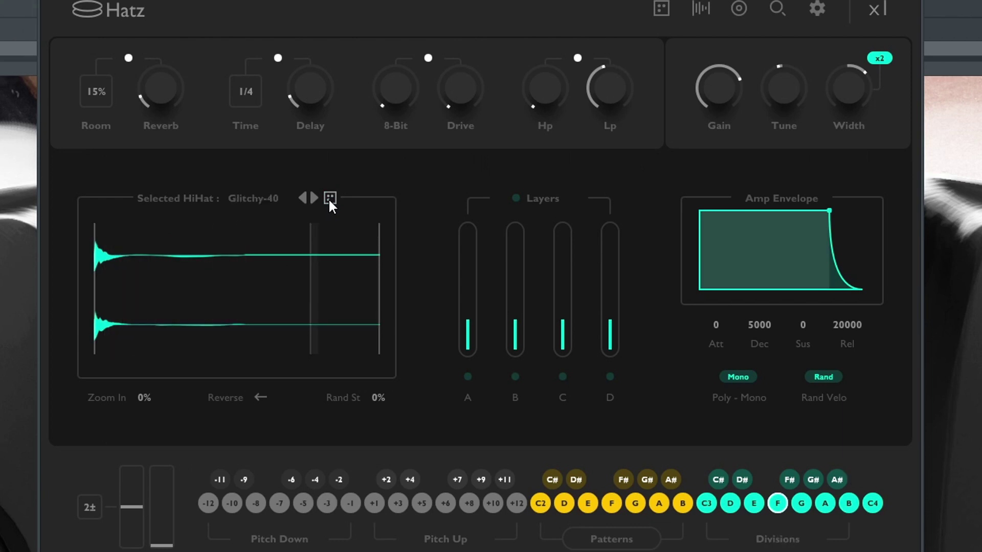
pyautogui.click(330, 199)
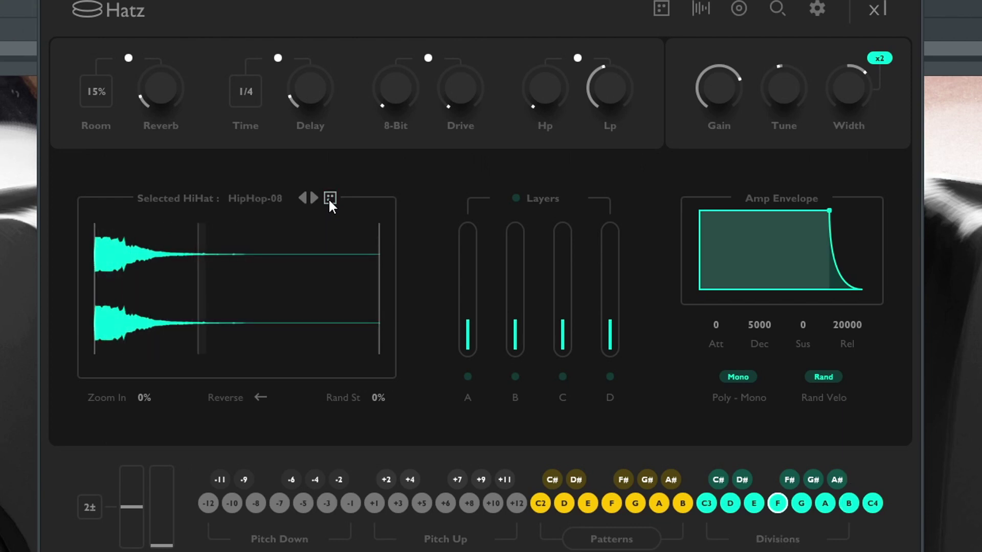
pyautogui.click(330, 199)
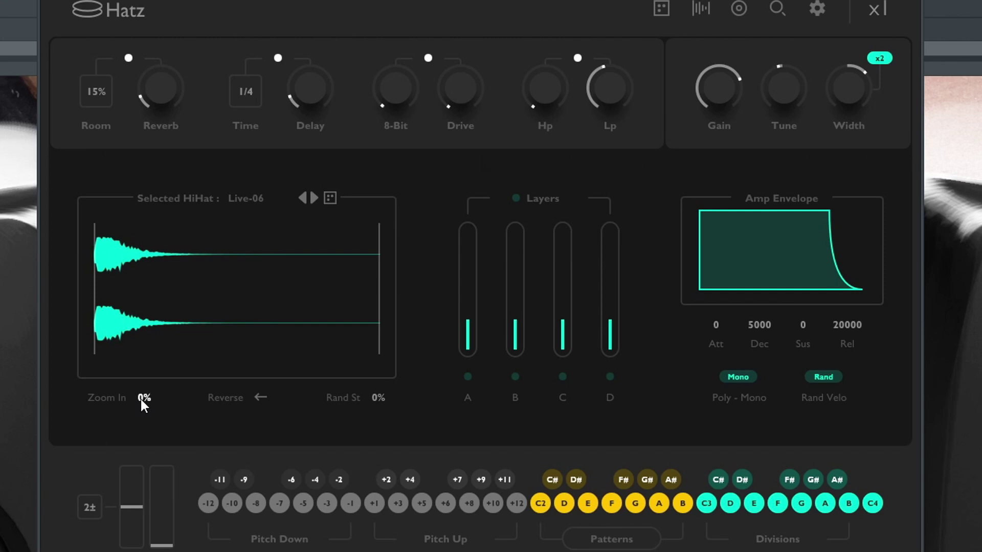
pyautogui.moveTo(140, 397)
pyautogui.mouseDown()
pyautogui.moveTo(128, 318)
pyautogui.moveTo(136, 413)
pyautogui.mouseUp()
# Step: Move the Live-06 sample's end point earlier, audition Reverse, and set Rand St to 44%
pyautogui.moveTo(377, 324)
pyautogui.mouseDown()
pyautogui.moveTo(217, 311)
pyautogui.moveTo(189, 313)
pyautogui.moveTo(366, 309)
pyautogui.moveTo(143, 342)
pyautogui.moveTo(304, 351)
pyautogui.moveTo(397, 338)
pyautogui.moveTo(294, 366)
pyautogui.moveTo(191, 360)
pyautogui.mouseUp()
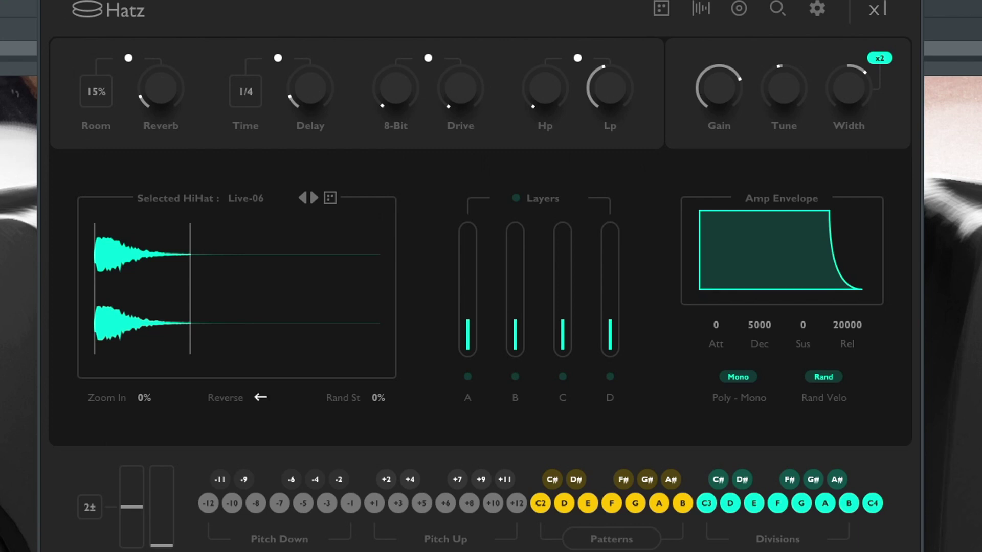
pyautogui.click(260, 397)
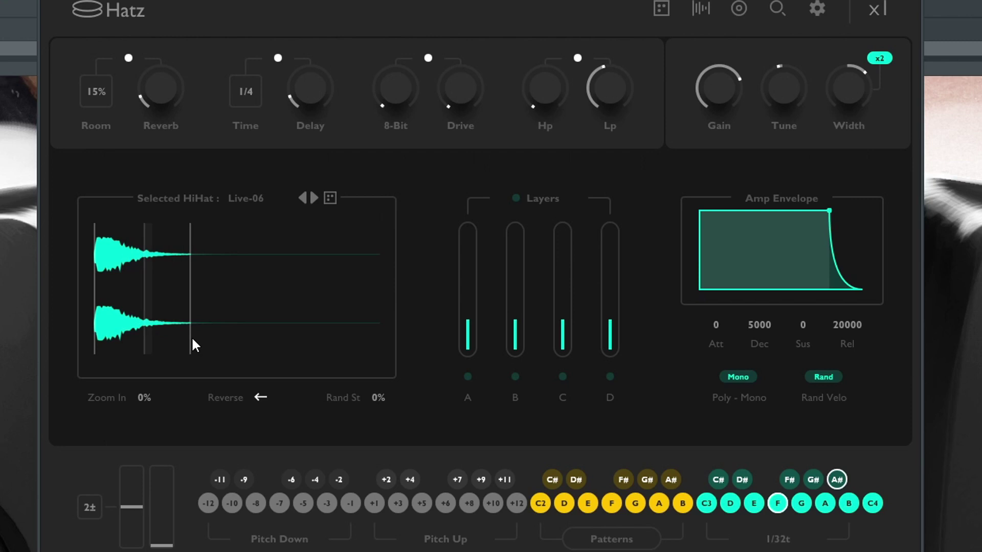
pyautogui.moveTo(189, 341); pyautogui.dragTo(131, 345)
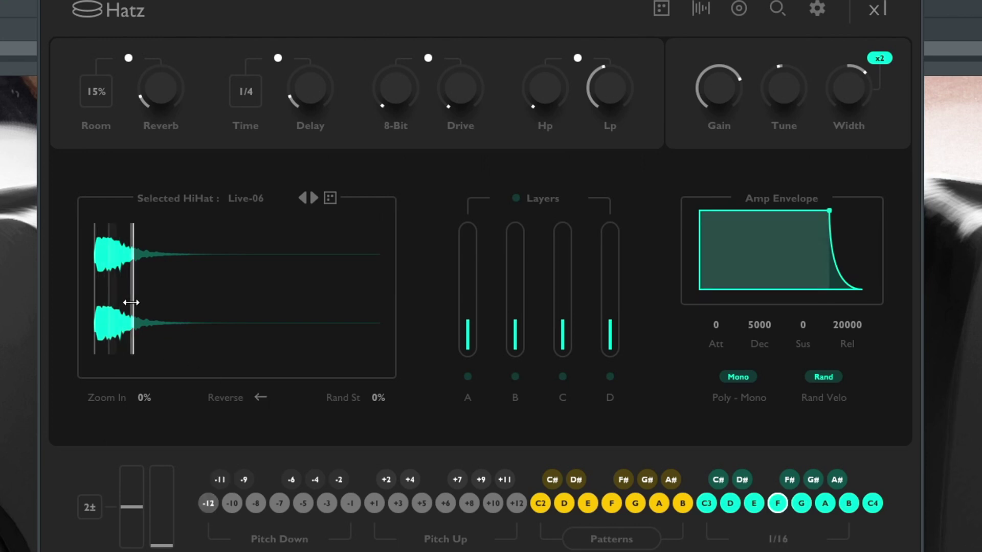
pyautogui.moveTo(131, 303); pyautogui.dragTo(143, 303)
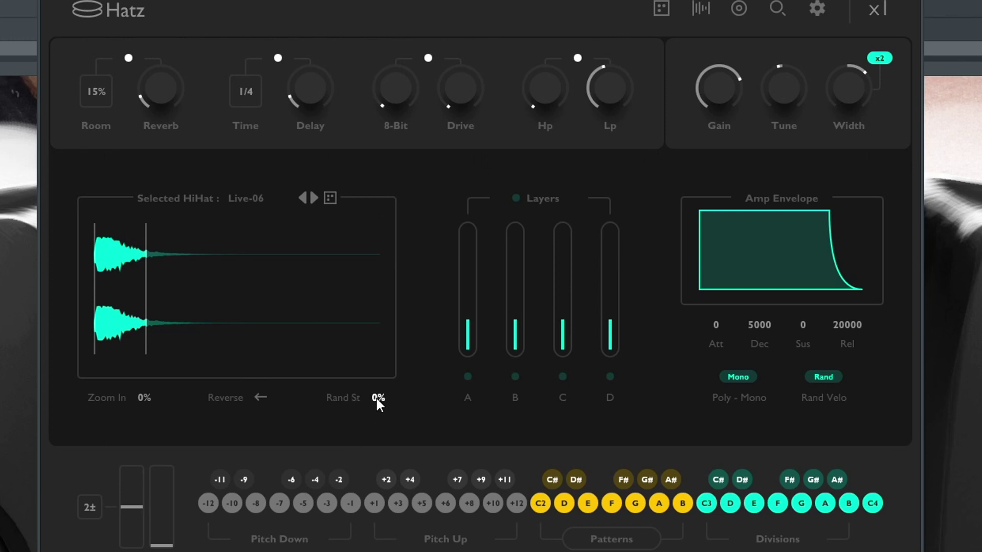
pyautogui.moveTo(376, 398); pyautogui.dragTo(357, 291)
# Step: Raise layer A well above default and layer B to 100%, then drop sustain to -100
pyautogui.moveTo(467, 342); pyautogui.dragTo(468, 231)
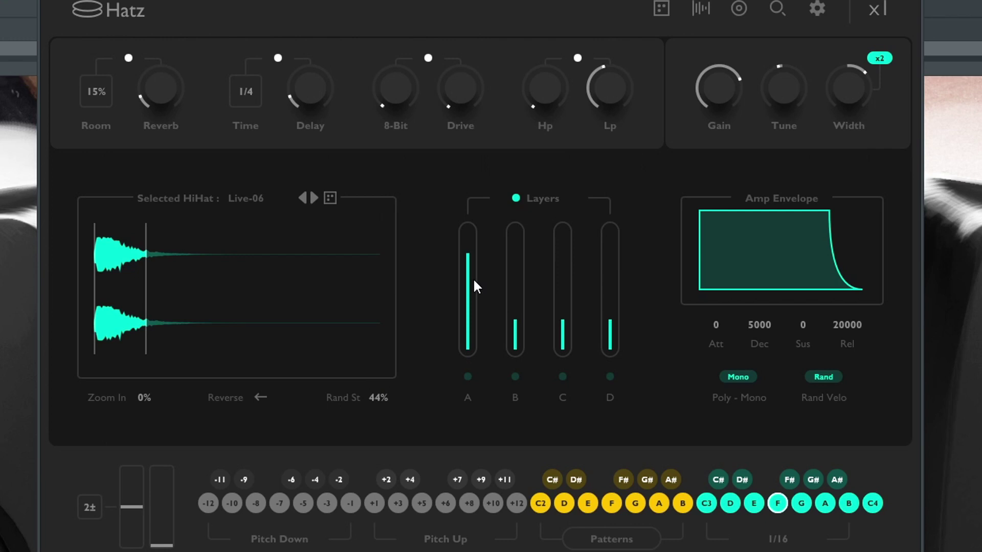
pyautogui.moveTo(466, 268); pyautogui.dragTo(473, 306)
pyautogui.moveTo(465, 315); pyautogui.dragTo(511, 170)
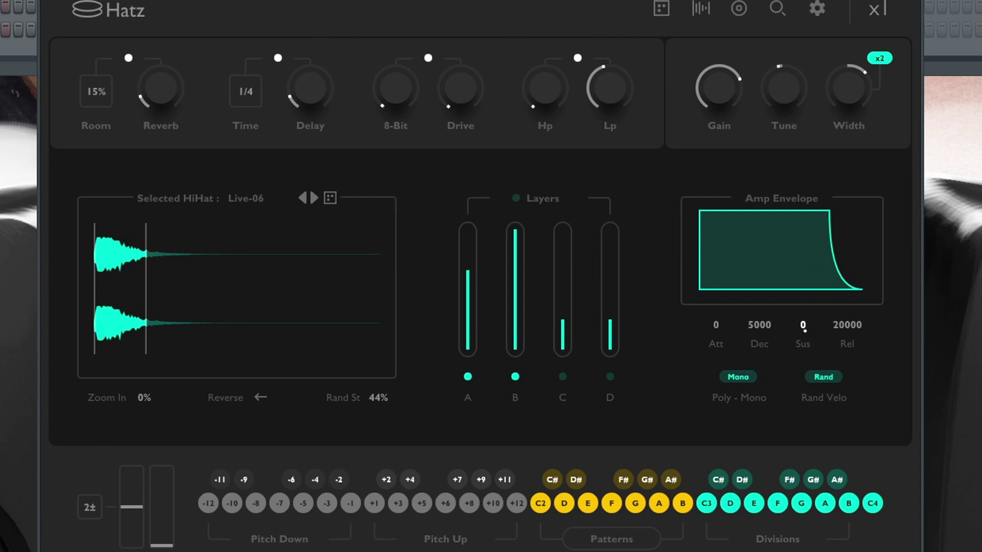
pyautogui.moveTo(802, 330); pyautogui.dragTo(816, 543)
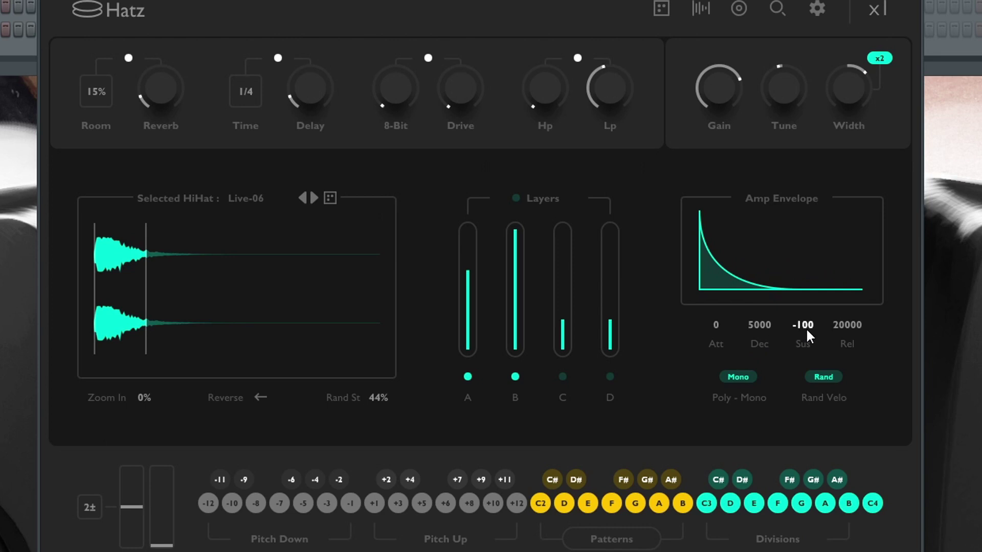
# Step: Shape the amp envelope to 0 attack, 280 decay, -100 sustain and 0 release
pyautogui.moveTo(769, 327); pyautogui.dragTo(777, 488)
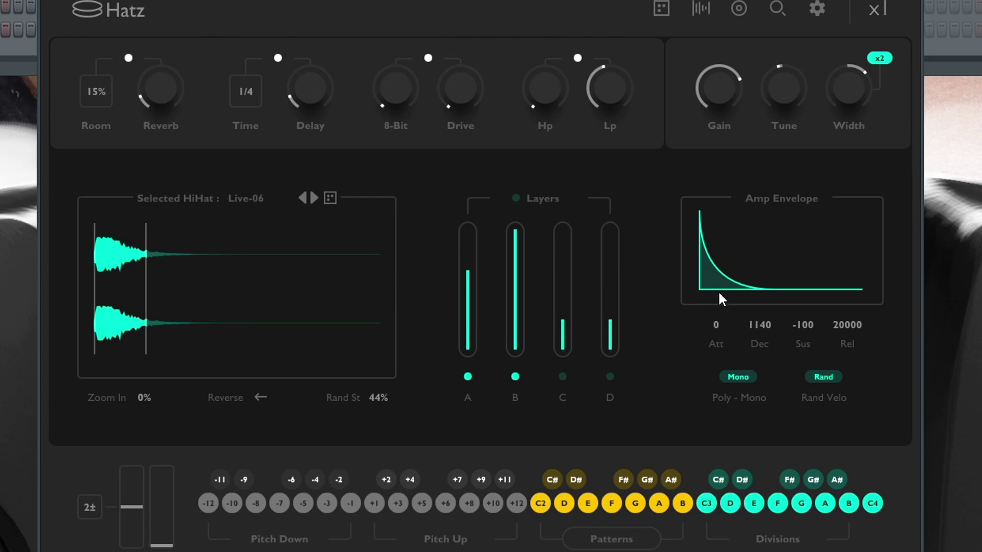
pyautogui.moveTo(715, 319); pyautogui.dragTo(712, 286)
pyautogui.moveTo(720, 327); pyautogui.dragTo(720, 364)
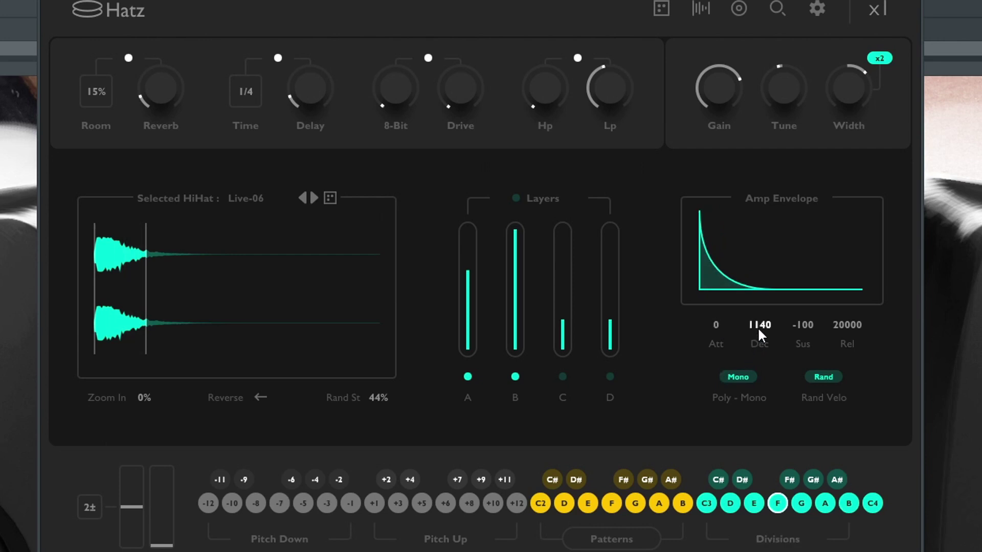
pyautogui.moveTo(763, 324); pyautogui.dragTo(764, 360)
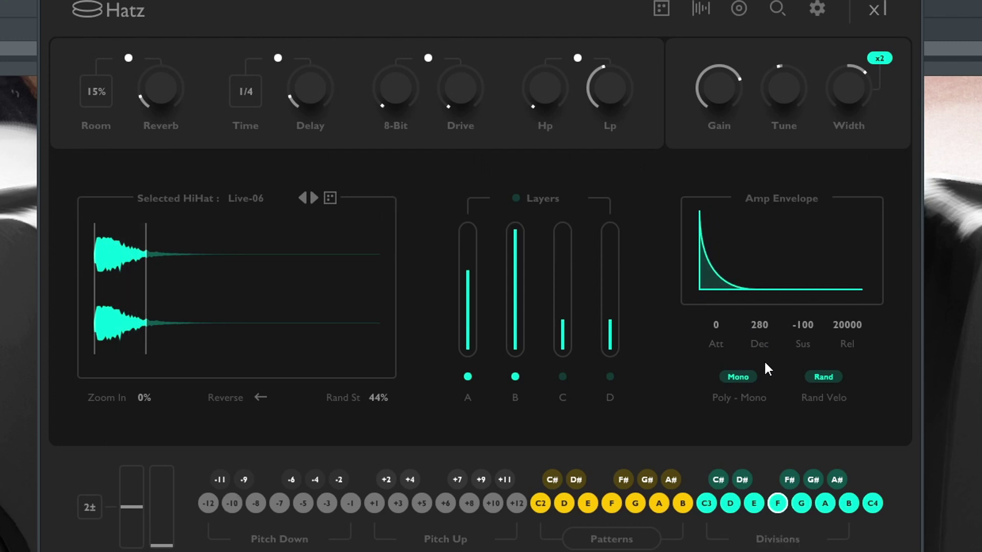
pyautogui.moveTo(838, 325); pyautogui.dragTo(881, 551)
pyautogui.moveTo(844, 323); pyautogui.dragTo(857, 370)
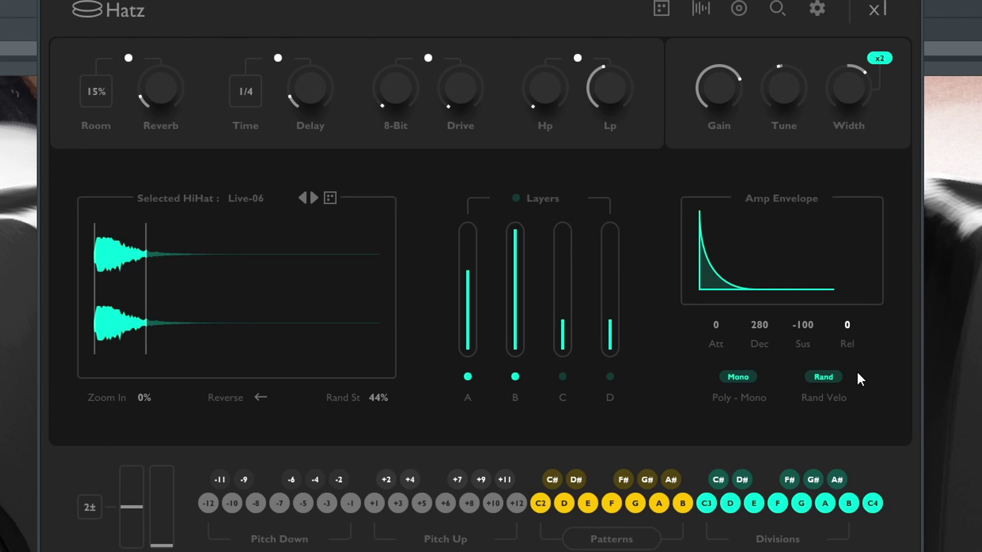
# Step: Switch off the Rand toggle under Rand Velo
pyautogui.click(808, 373)
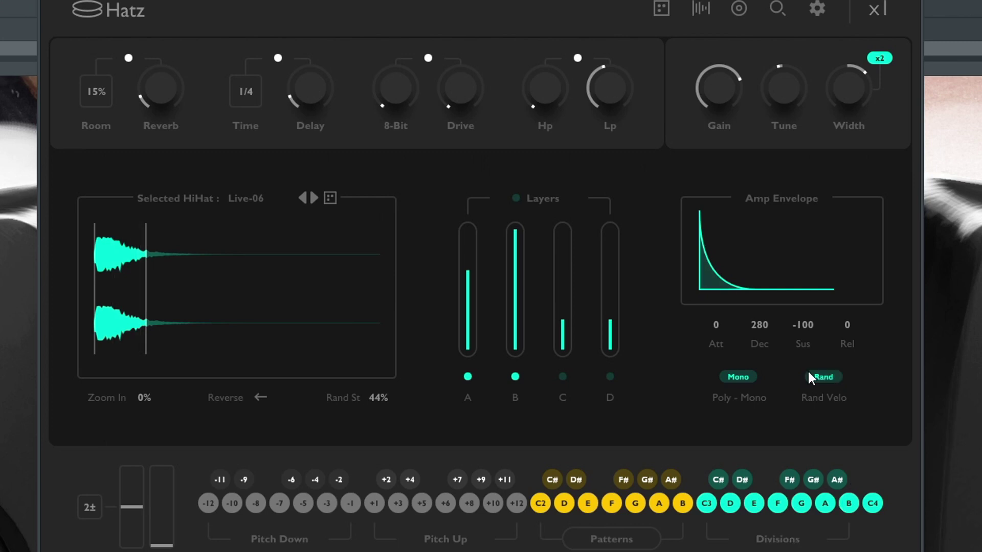